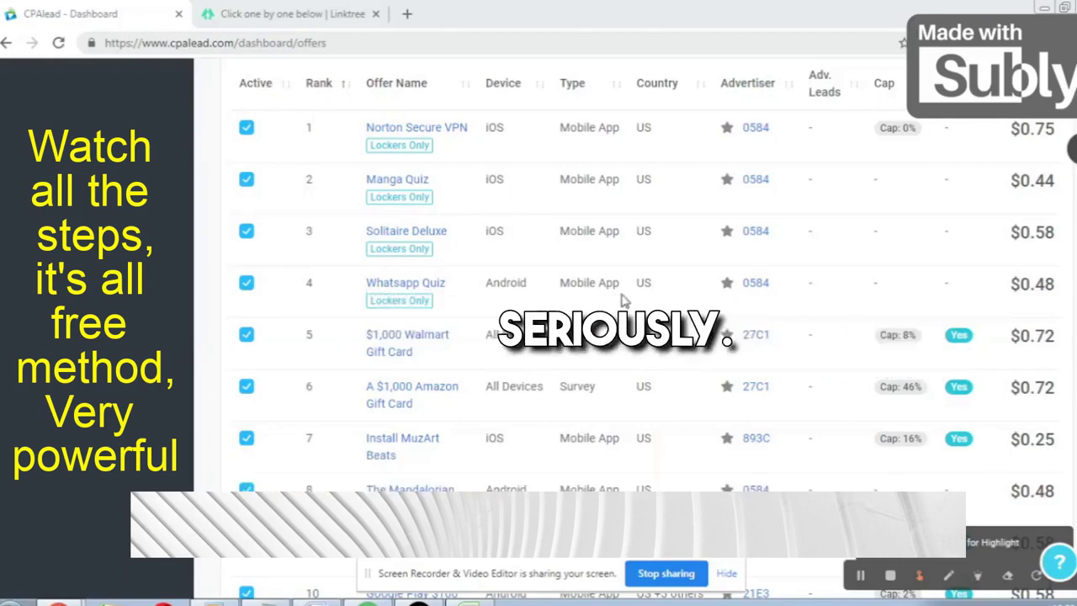
Scroll the offers table to compare the $0.72 gift-card surveys and $0.58 PSN and Google Play offers
scroll(613, 267, down, 1)
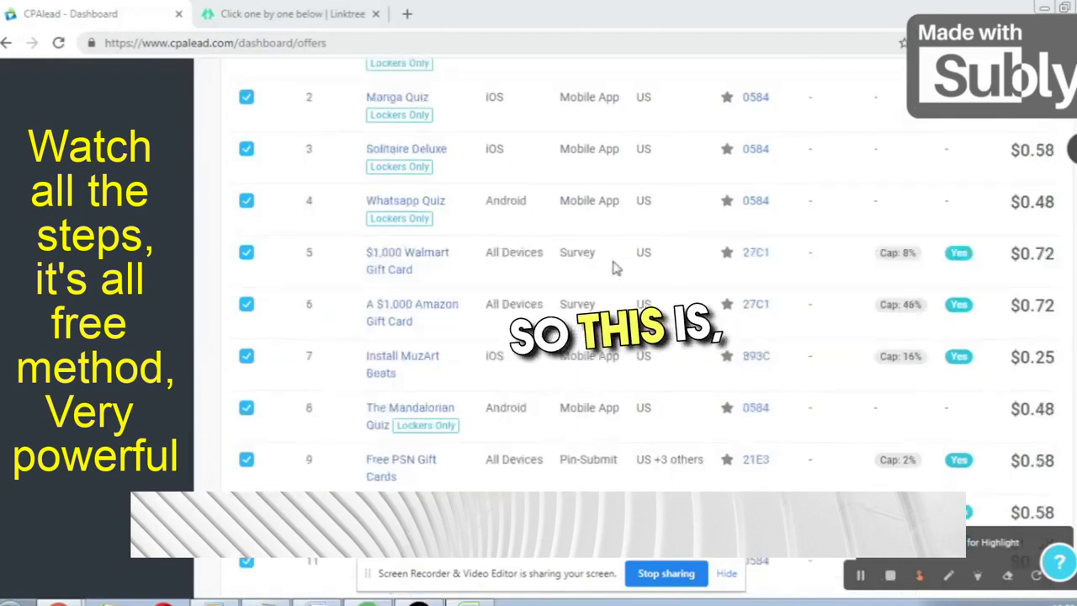
scroll(614, 267, up, 2)
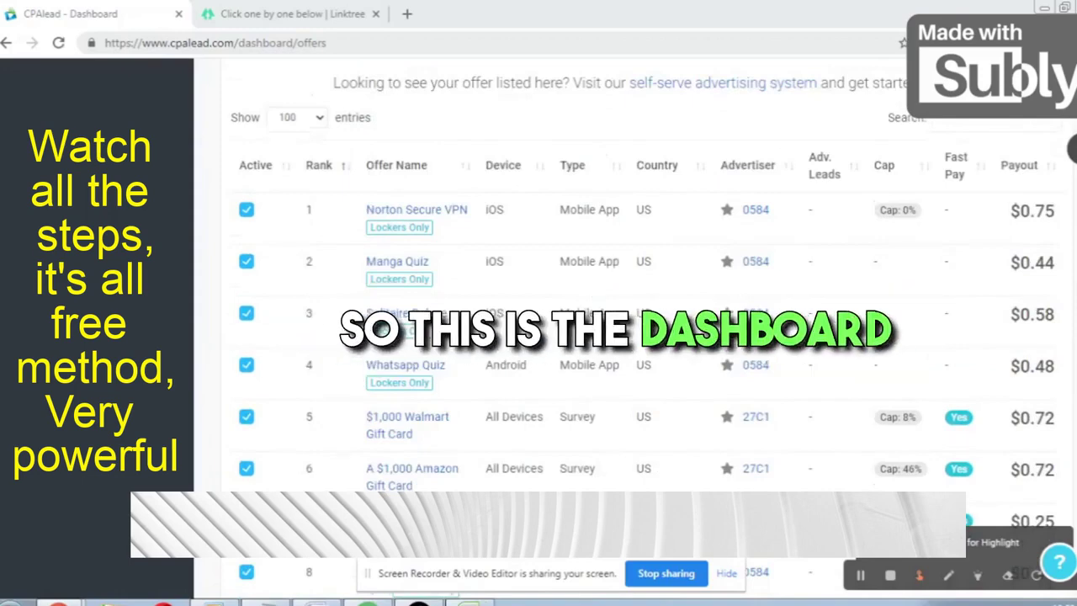
scroll(630, 336, up, 5)
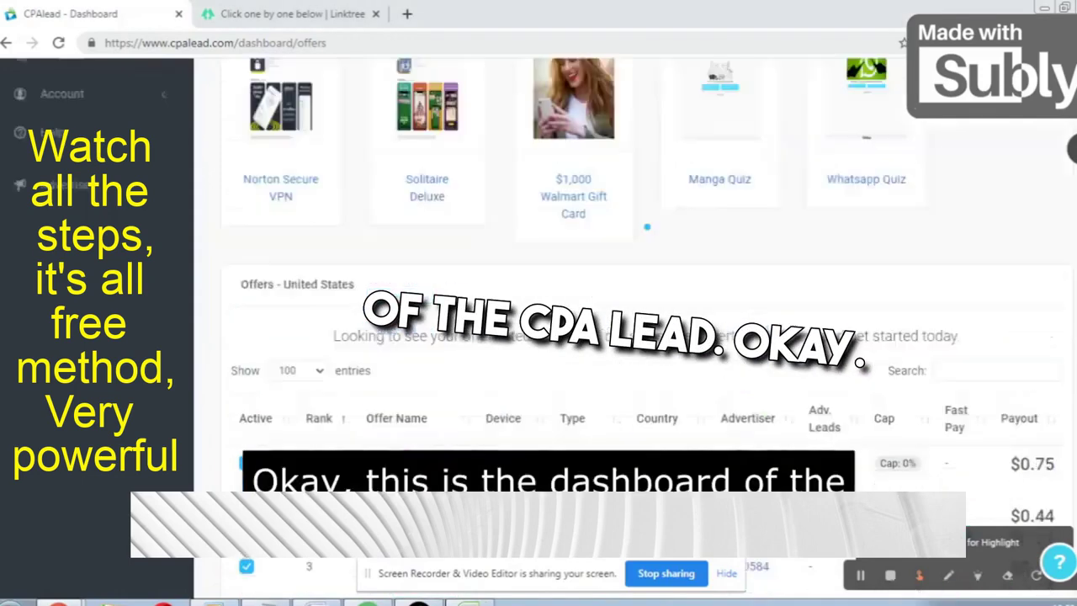
scroll(630, 336, up, 2)
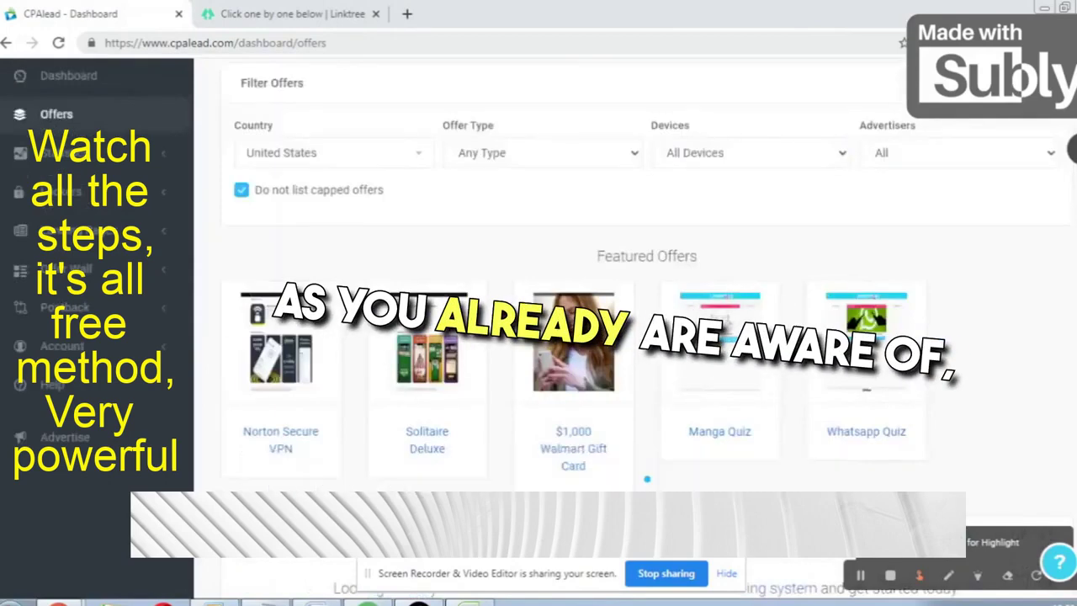
scroll(631, 337, down, 10)
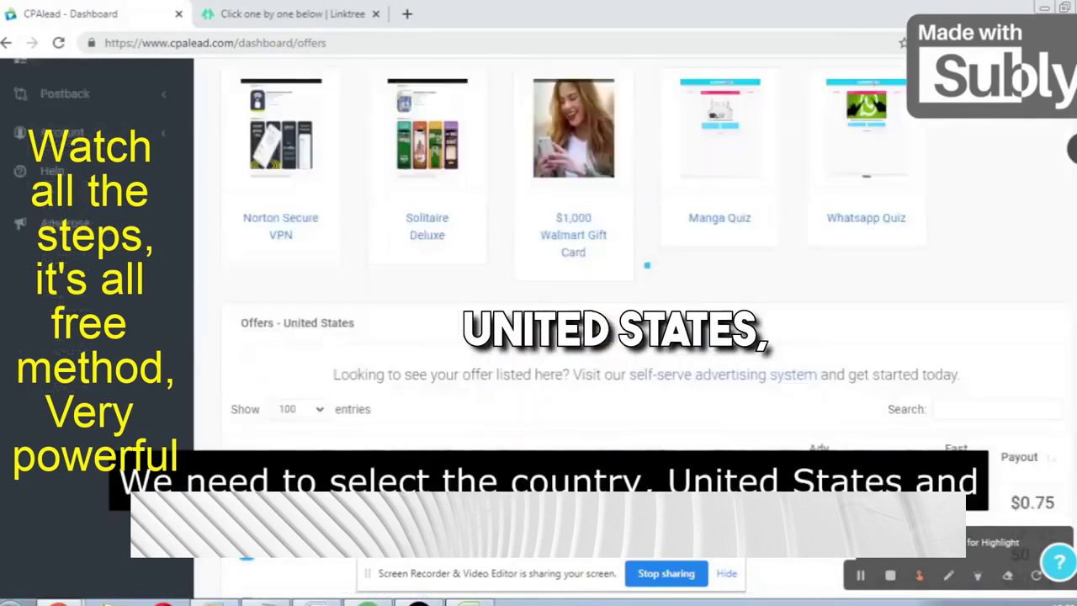
scroll(631, 336, down, 1)
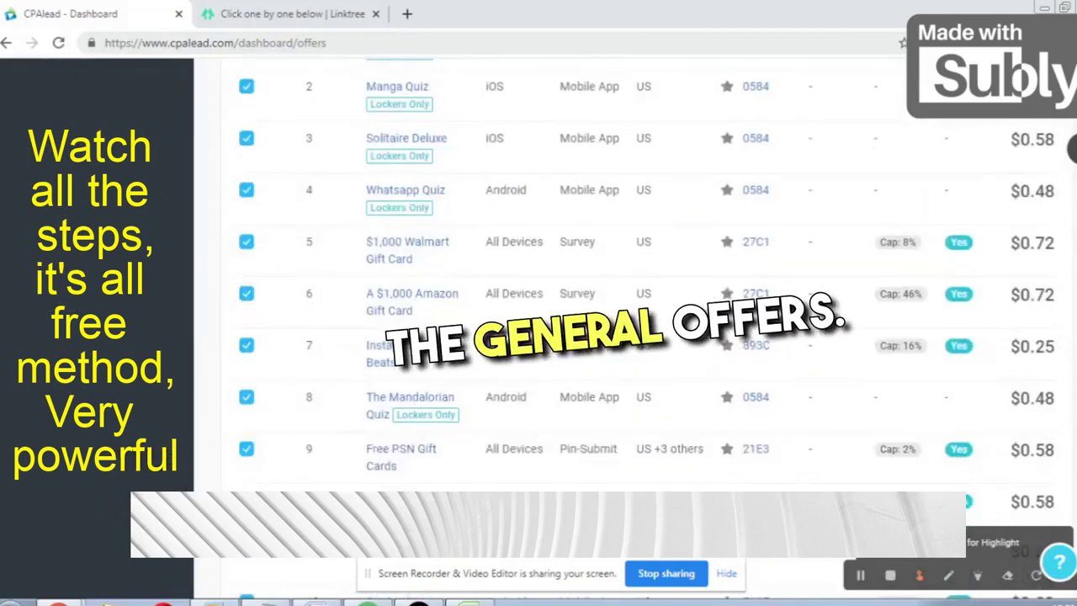
scroll(630, 336, down, 1)
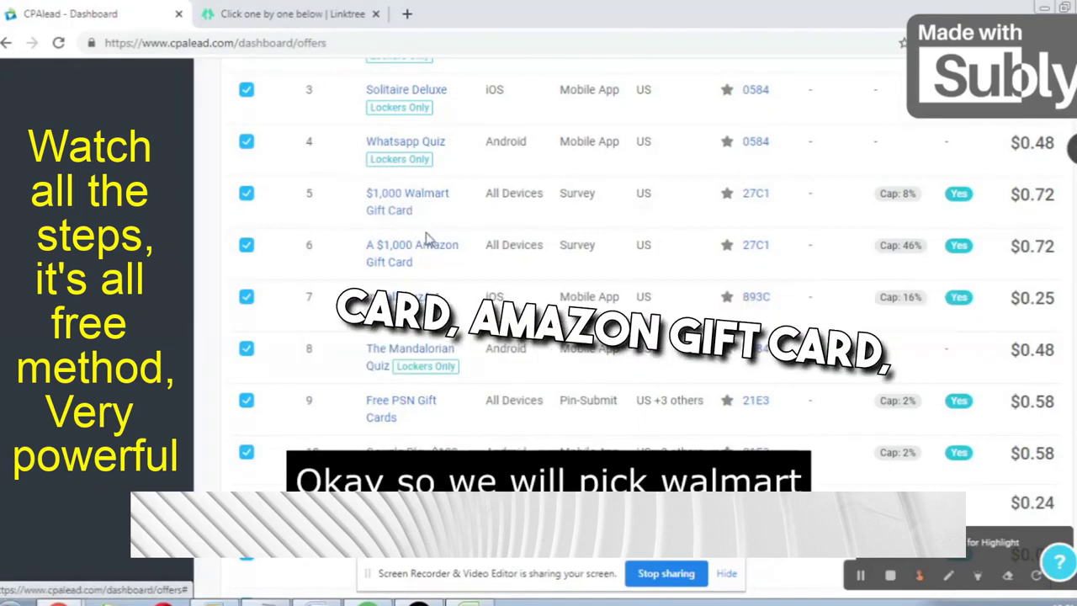
scroll(421, 244, down, 1)
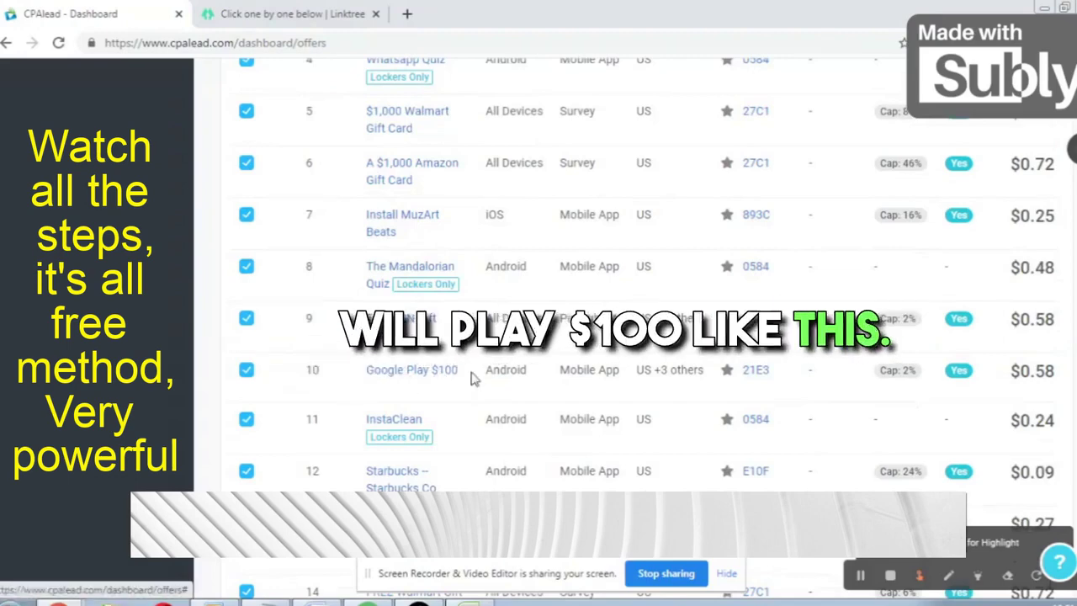
scroll(462, 370, down, 1)
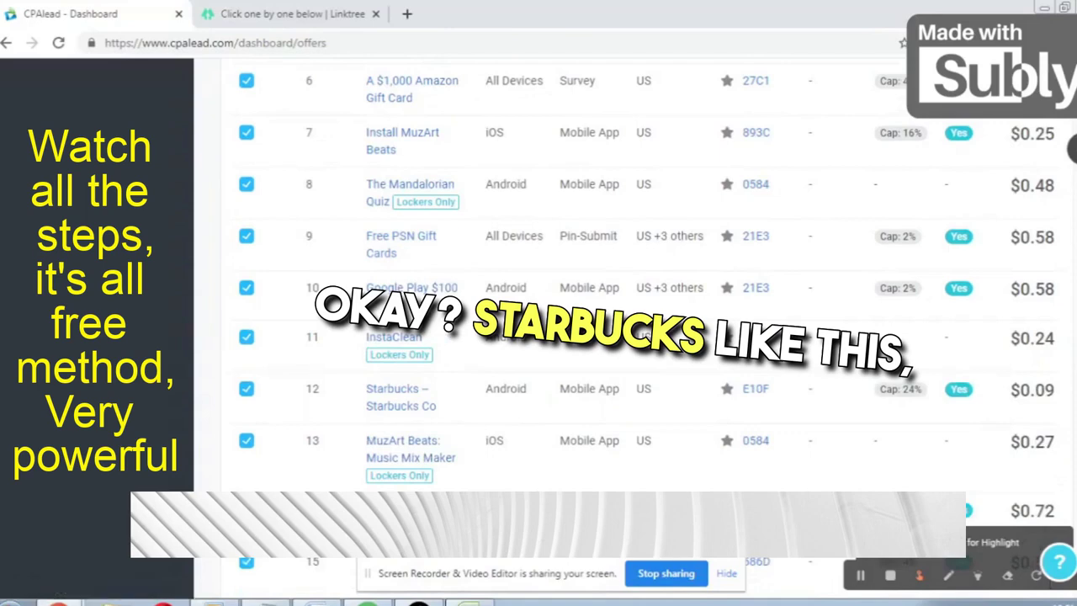
scroll(414, 395, up, 1)
scroll(463, 395, up, 2)
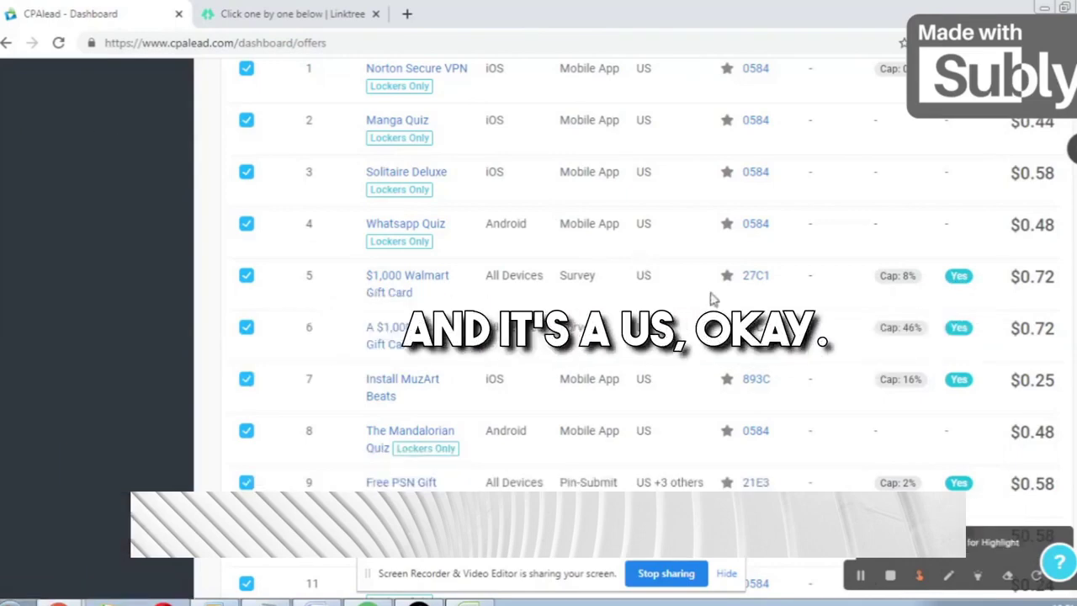
Check the daily caps shown on the gift-card offers' Cap badges
mouse_move(904, 329)
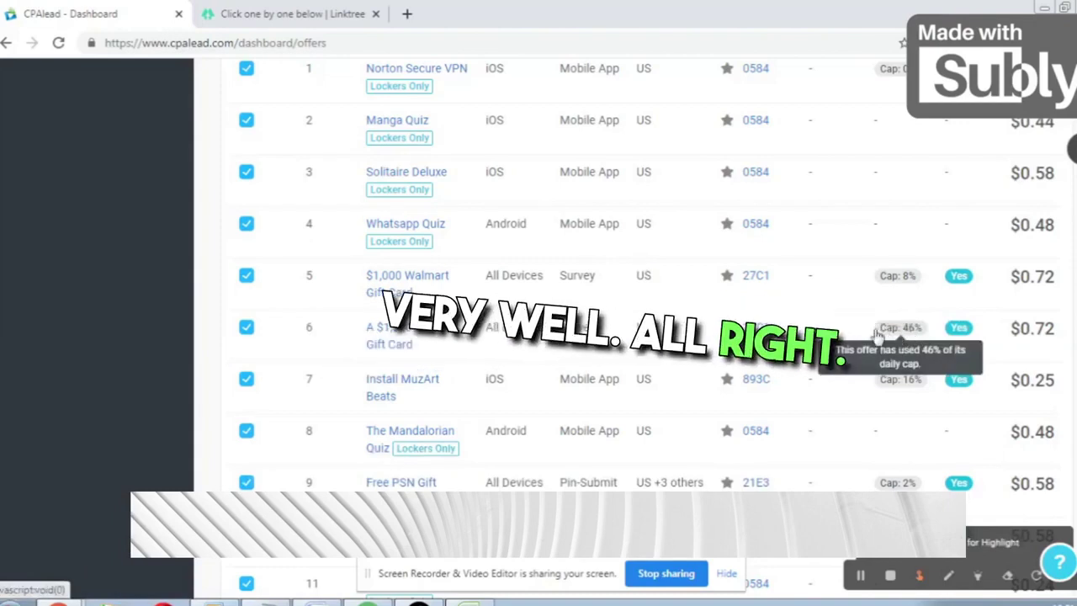
mouse_move(888, 278)
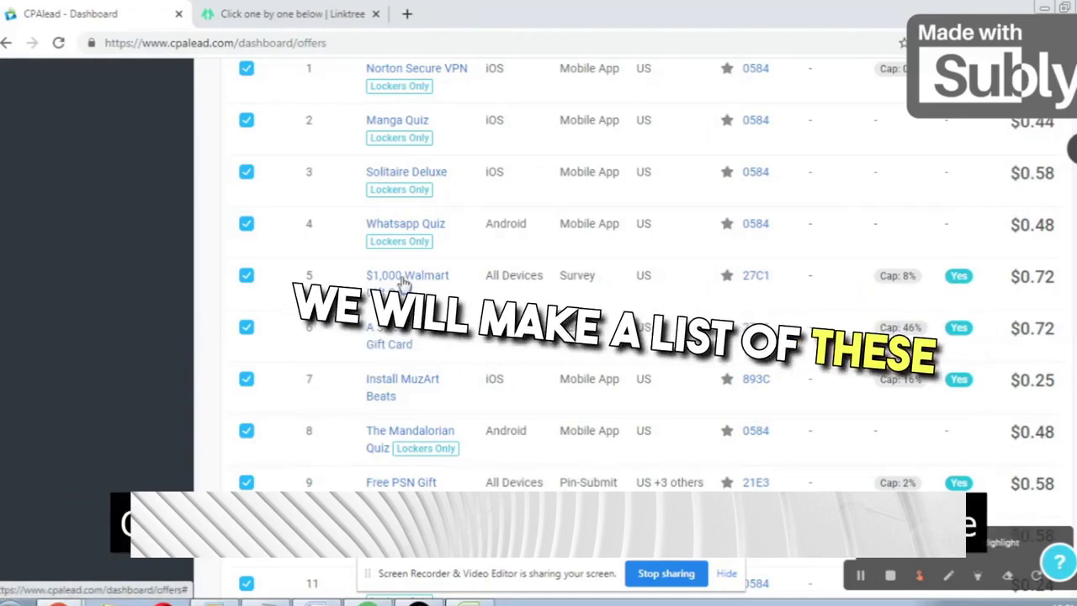
scroll(475, 307, down, 1)
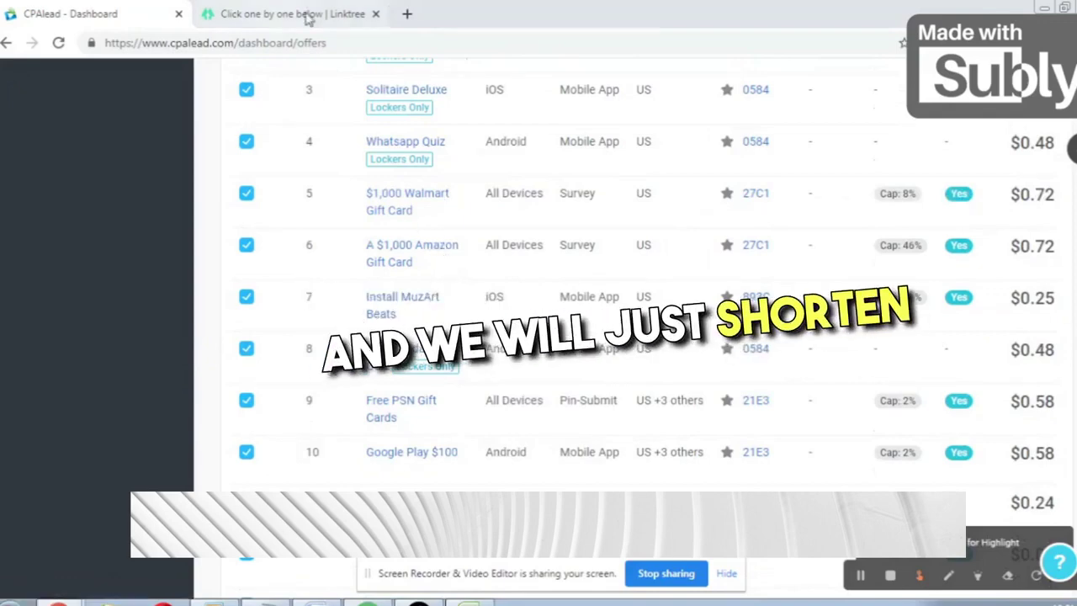
click(263, 12)
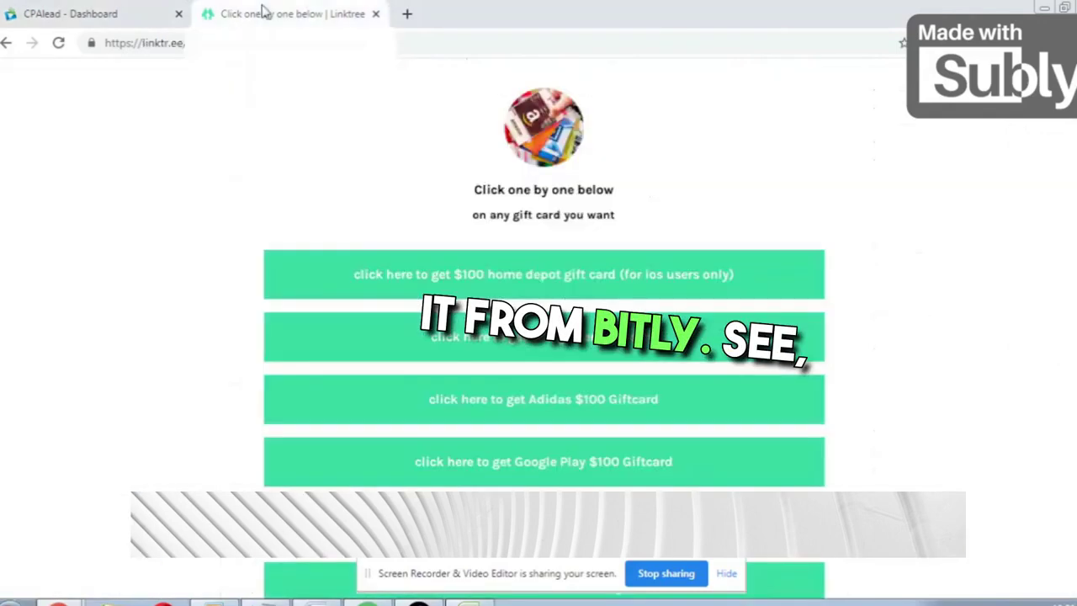
scroll(318, 118, down, 1)
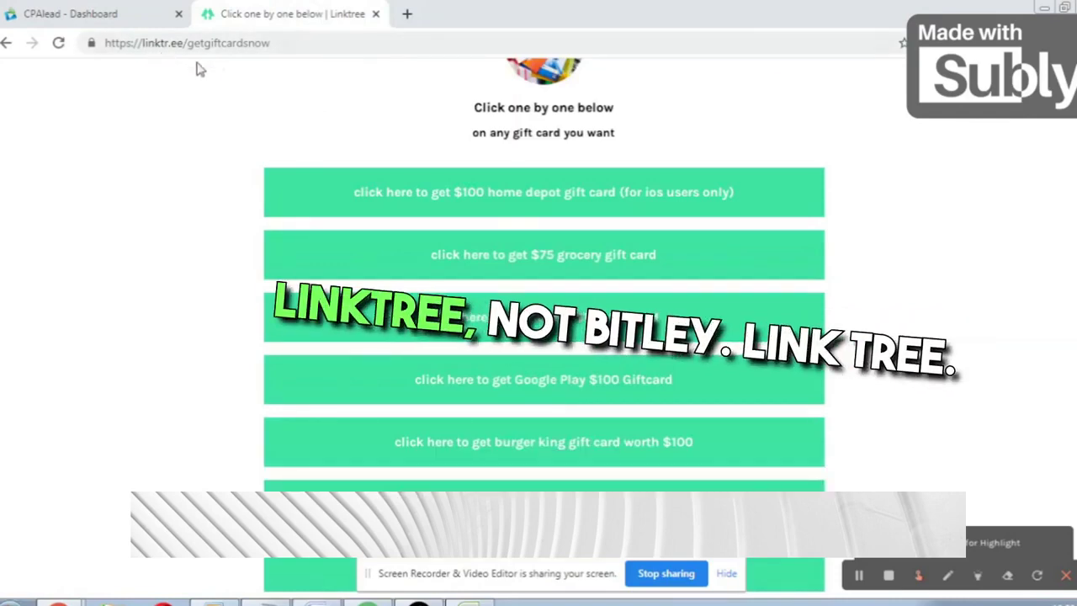
scroll(353, 130, down, 1)
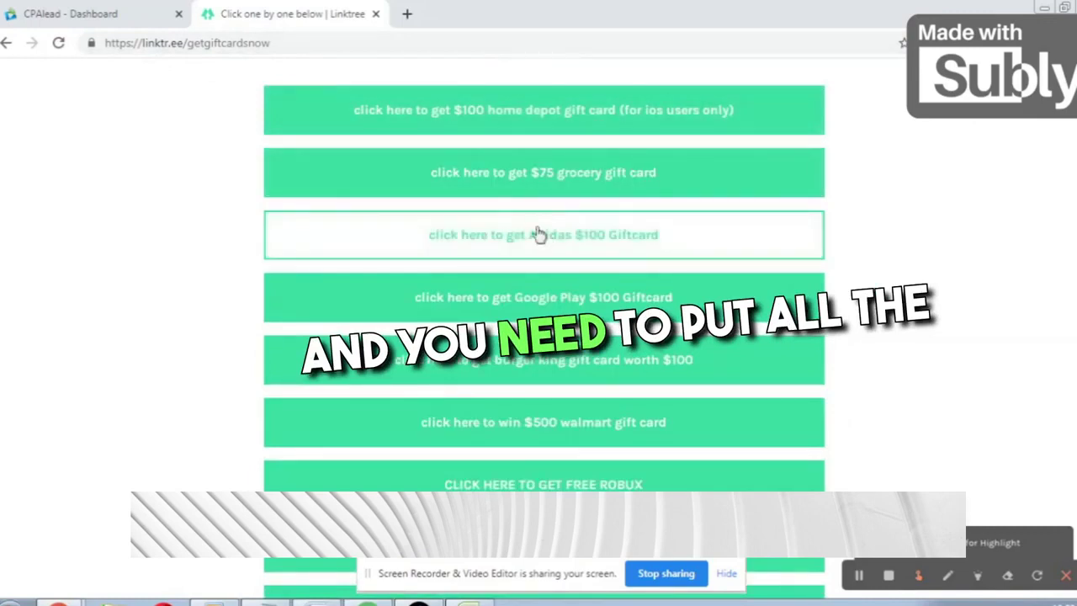
scroll(925, 332, down, 1)
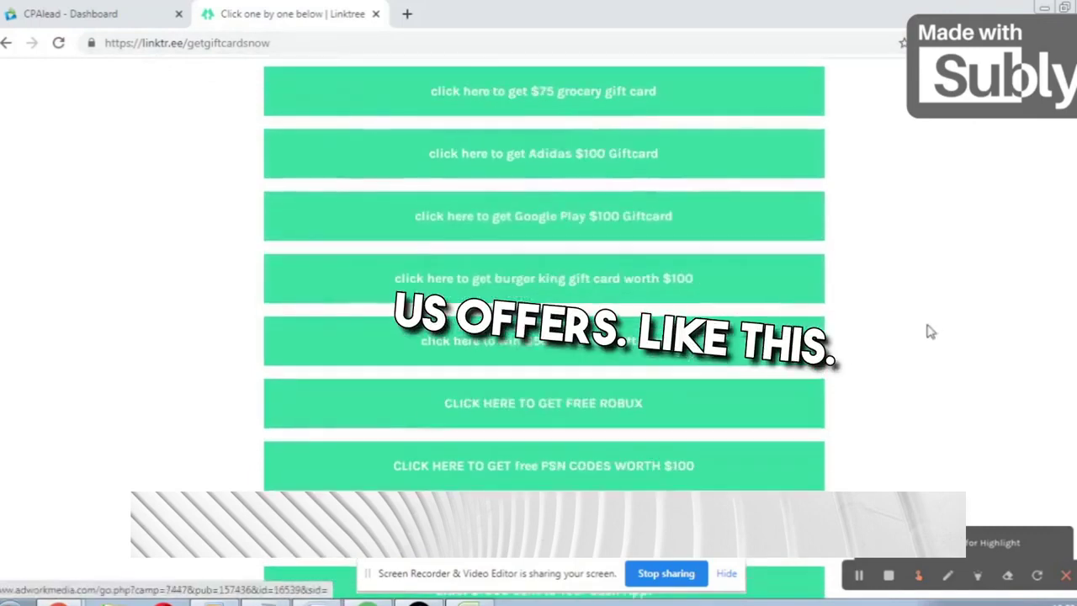
scroll(925, 332, down, 3)
scroll(928, 338, up, 3)
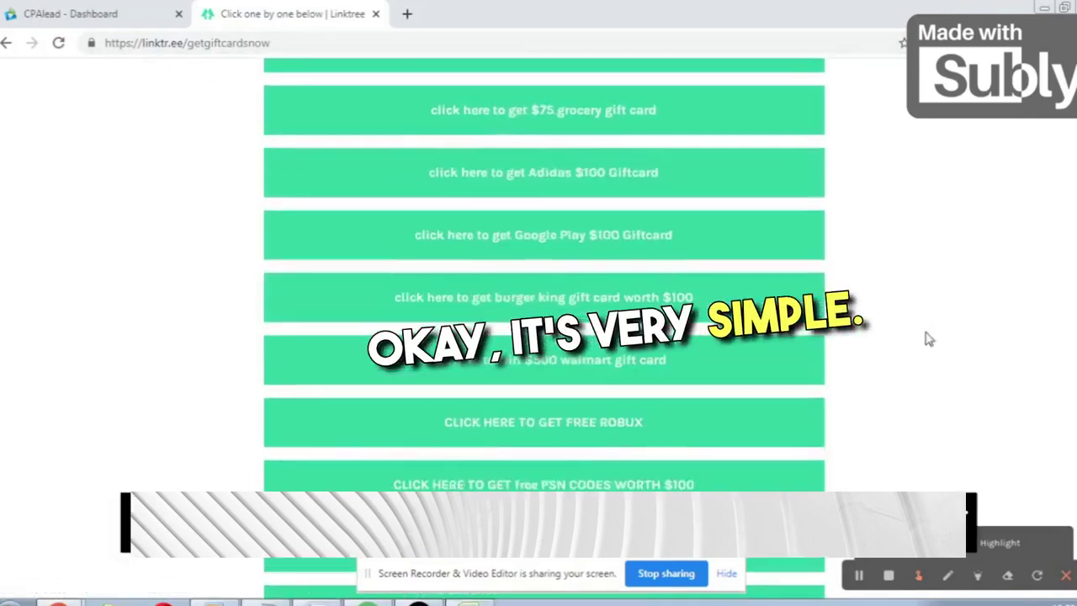
scroll(926, 338, up, 3)
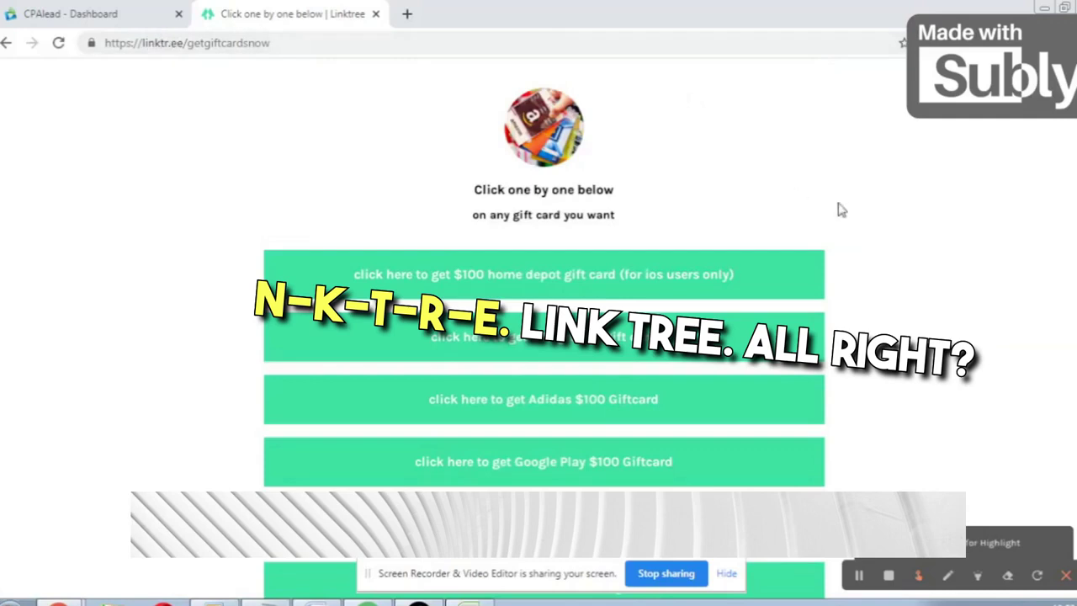
scroll(839, 209, down, 1)
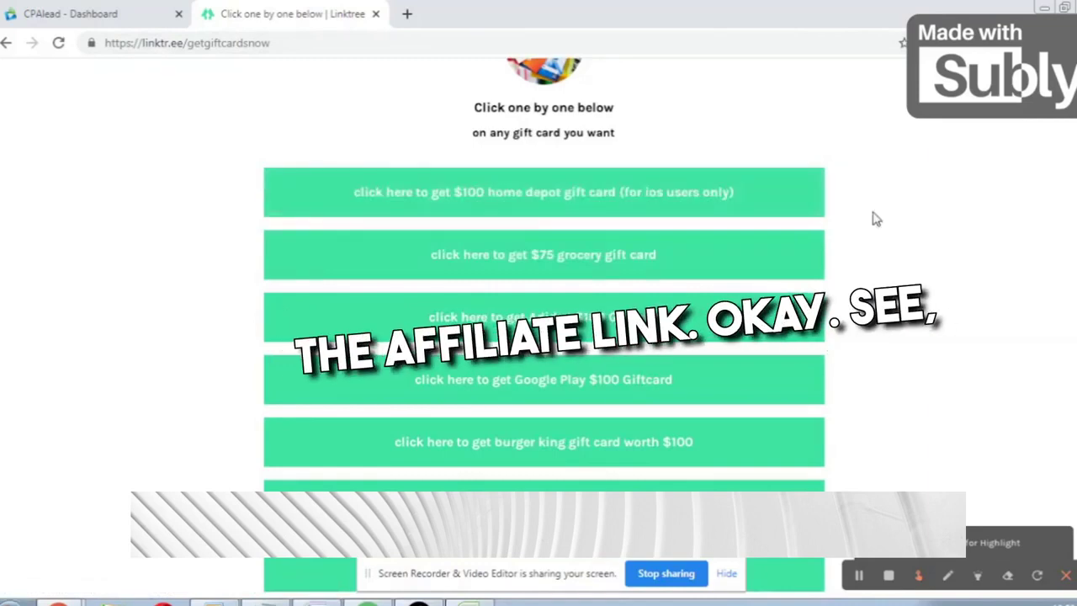
scroll(861, 221, down, 1)
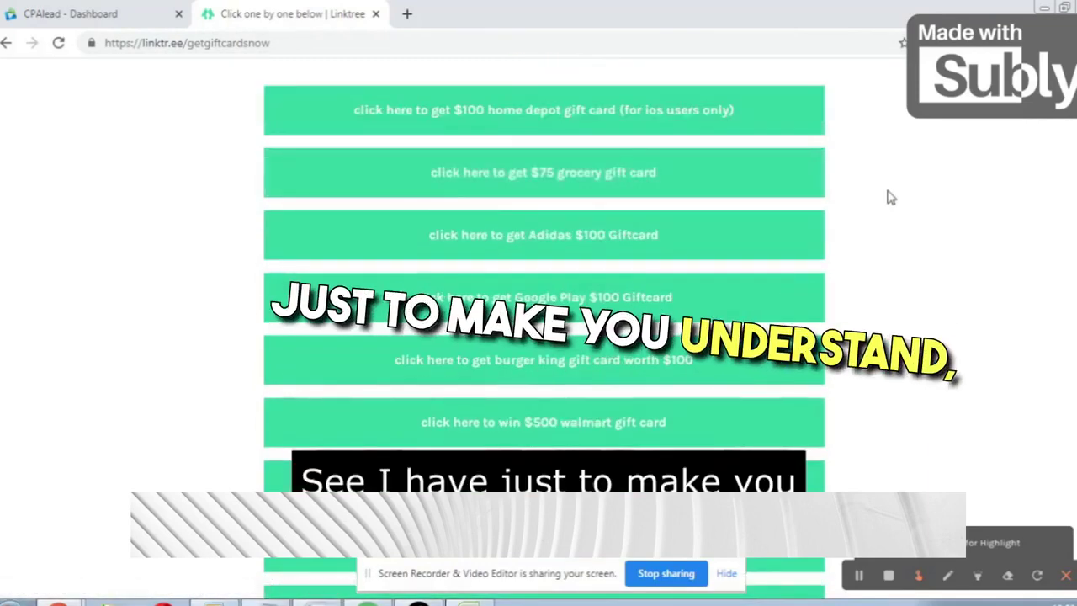
scroll(891, 198, up, 1)
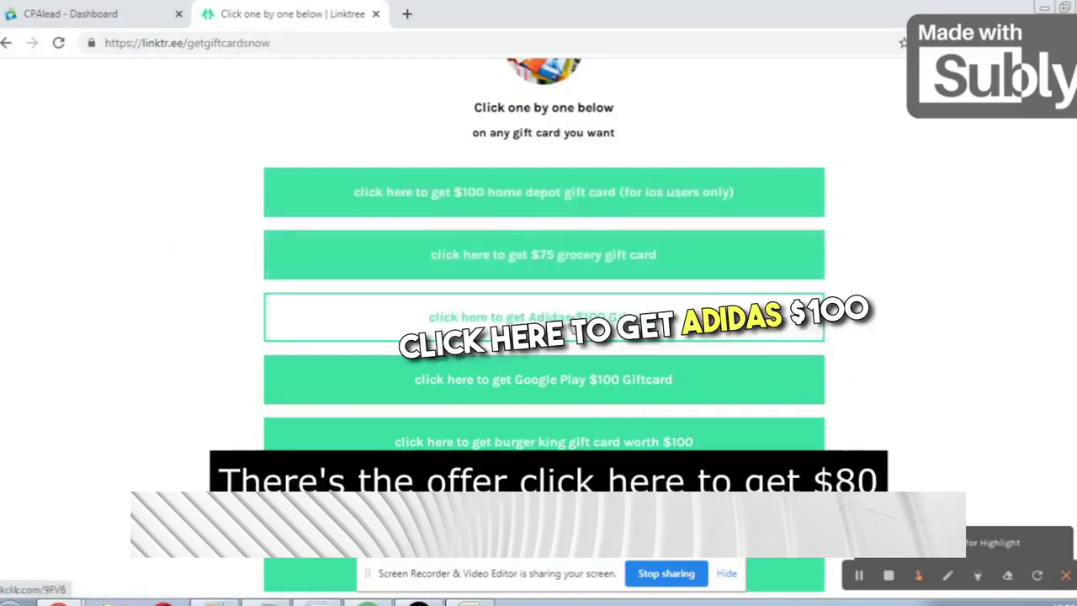
scroll(536, 308, down, 1)
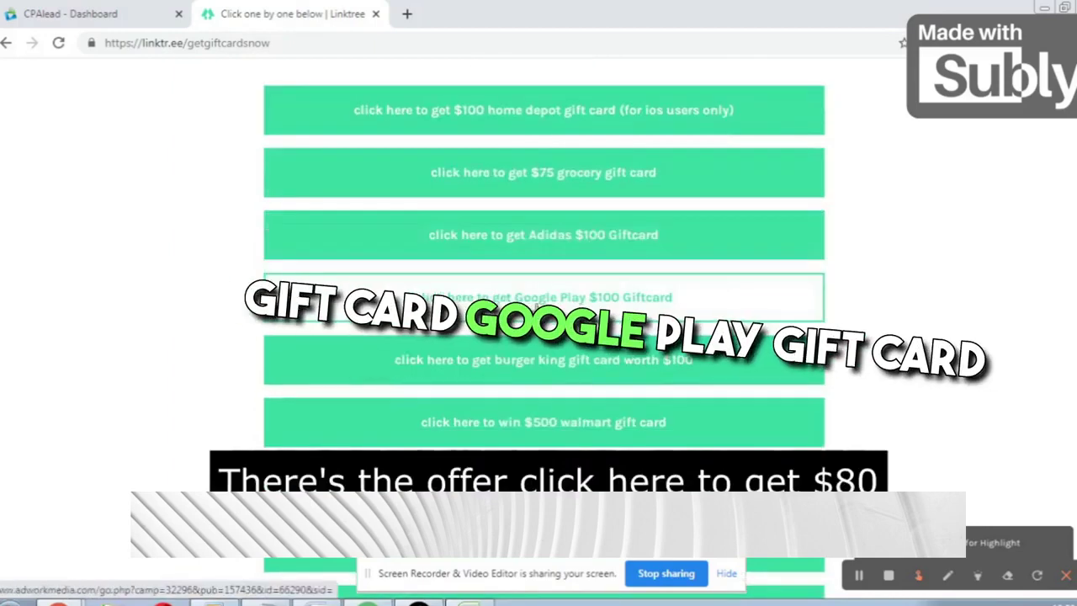
scroll(546, 308, down, 1)
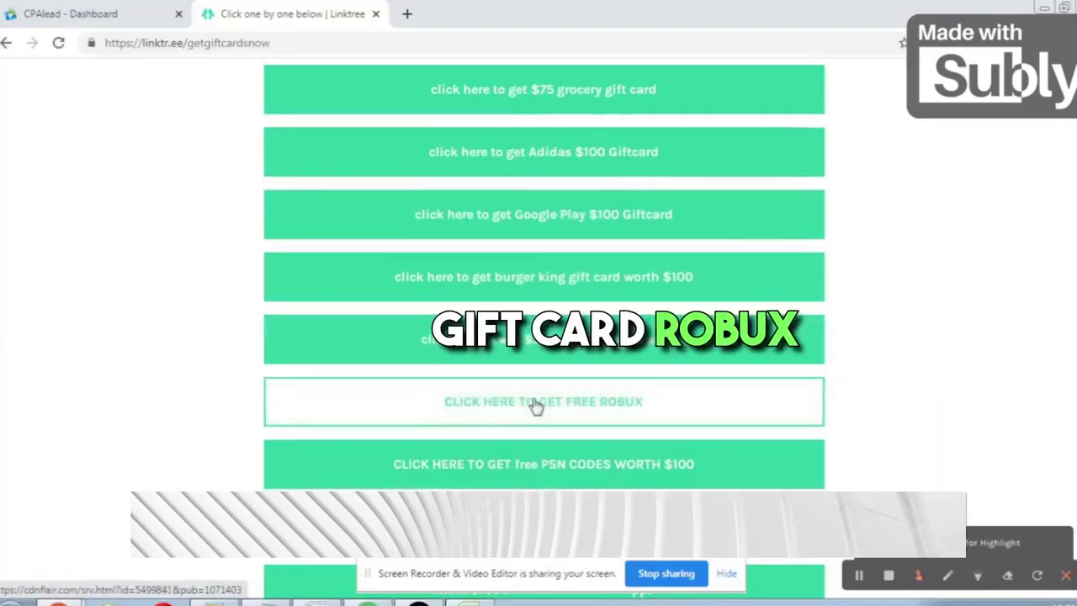
scroll(534, 408, down, 1)
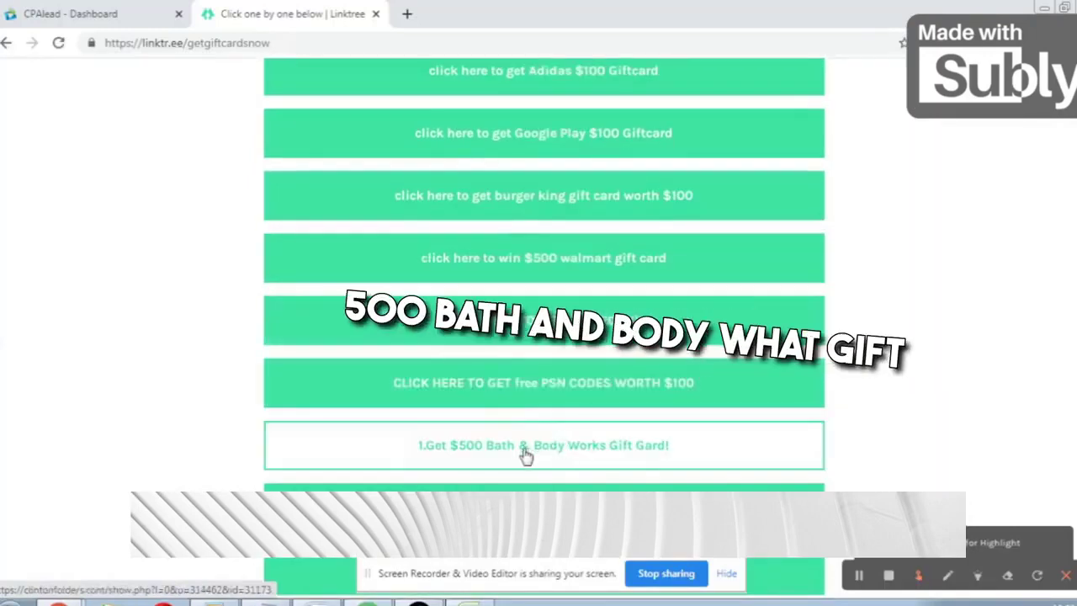
scroll(603, 461, down, 1)
scroll(533, 408, down, 1)
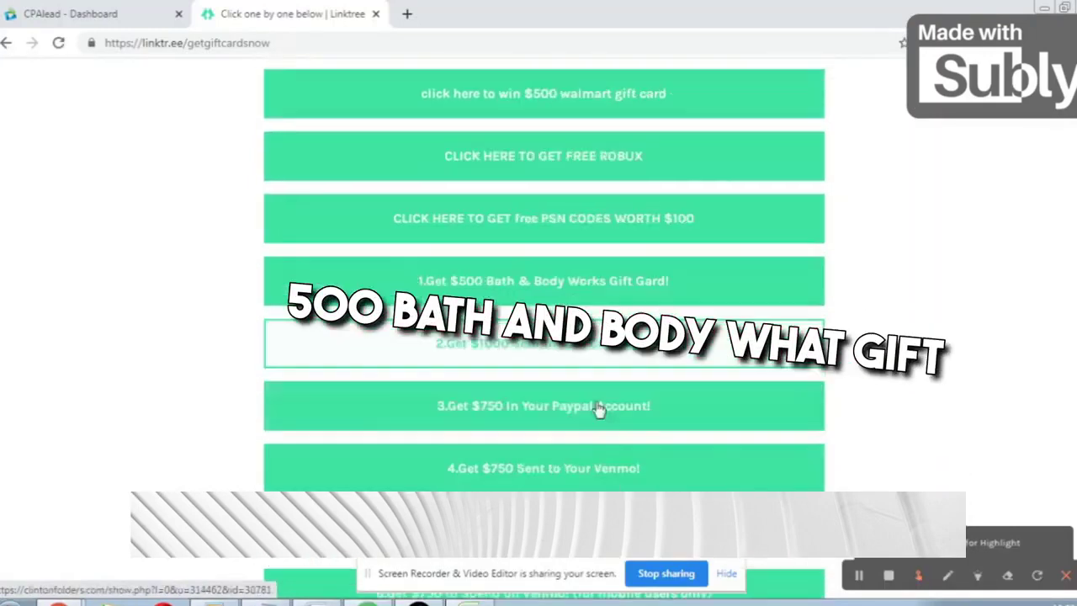
scroll(595, 387, down, 1)
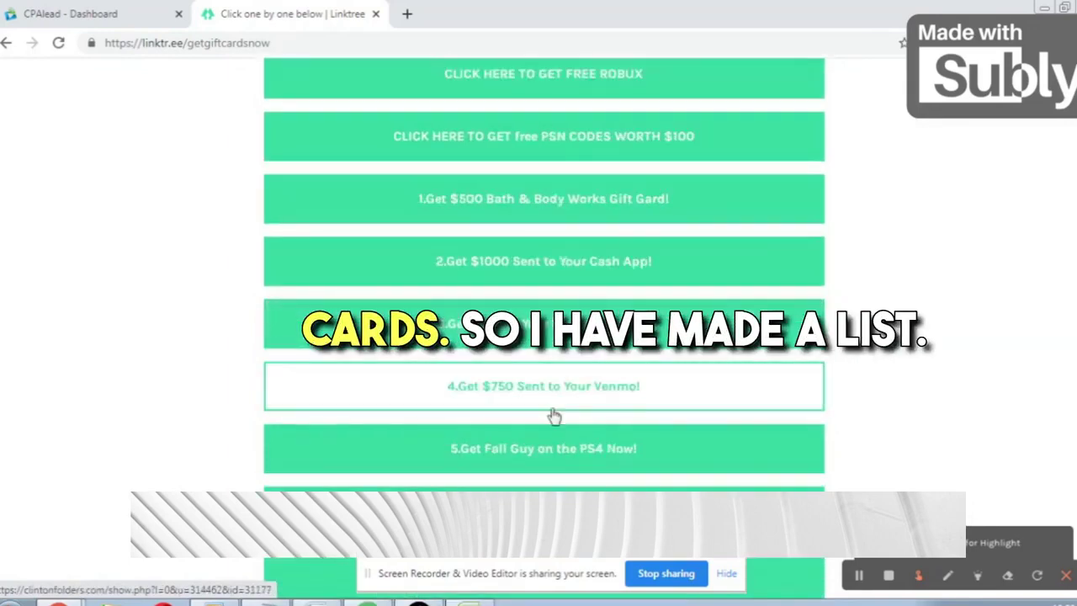
scroll(578, 357, up, 7)
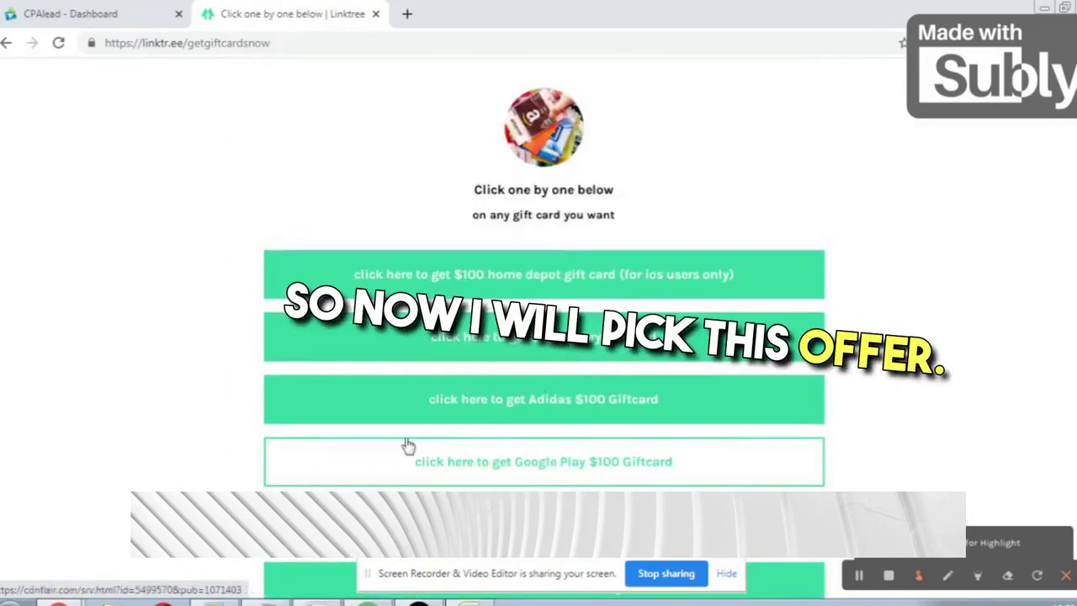
click(198, 42)
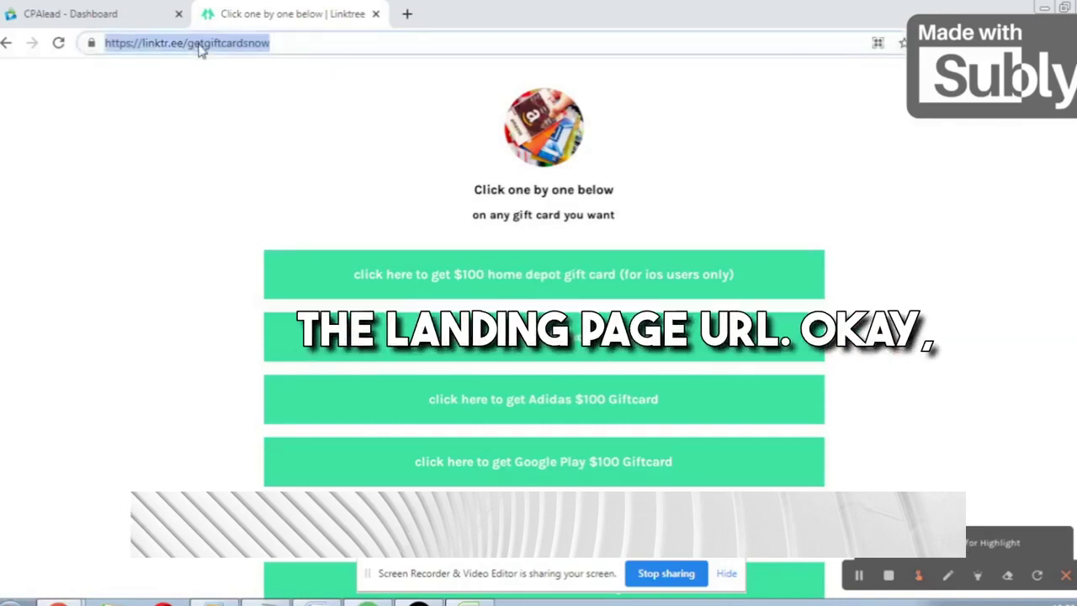
right_click(199, 48)
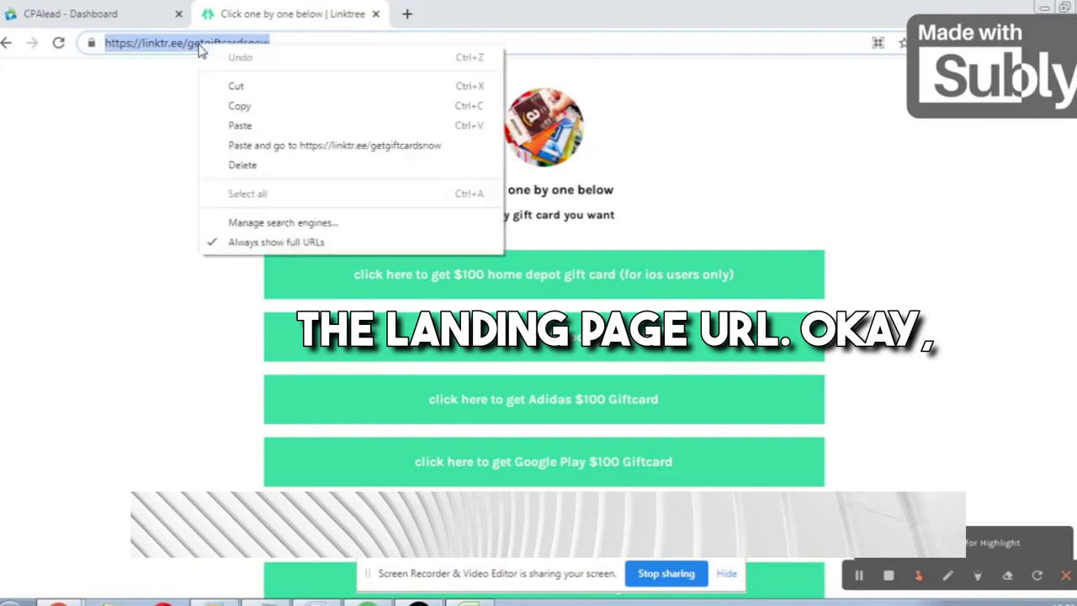
click(235, 106)
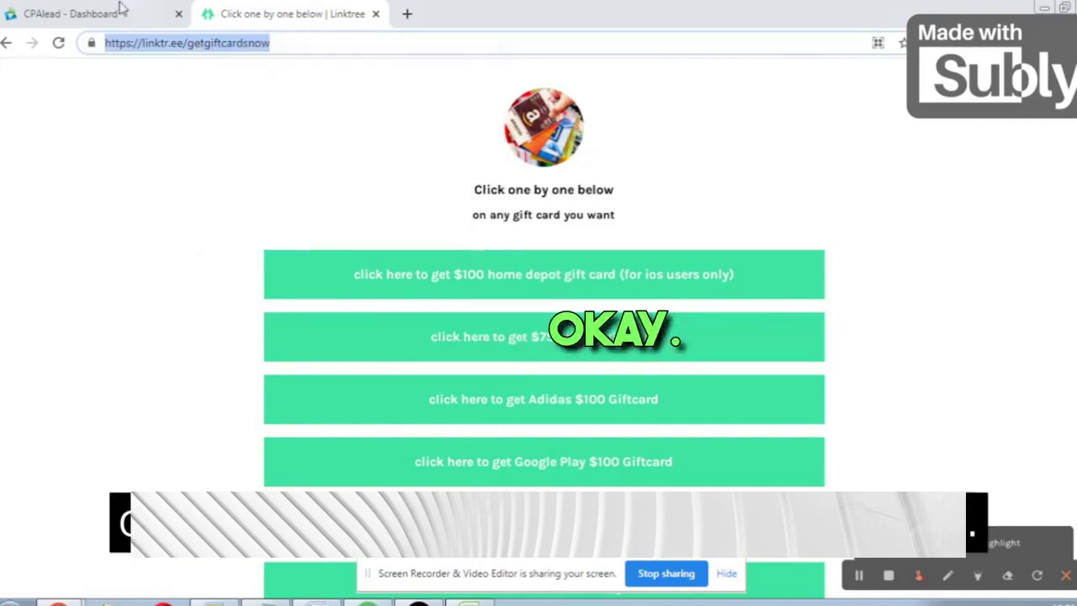
click(41, 19)
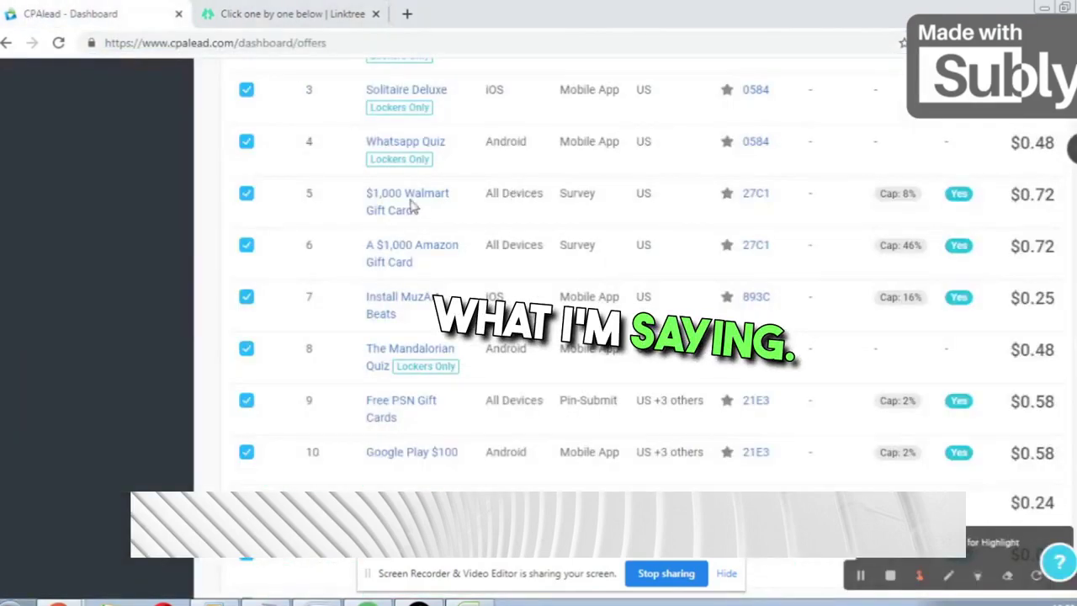
Scroll the CPAlead offers table, then go back to the Linktree getgiftcardsnow page
scroll(443, 391, down, 1)
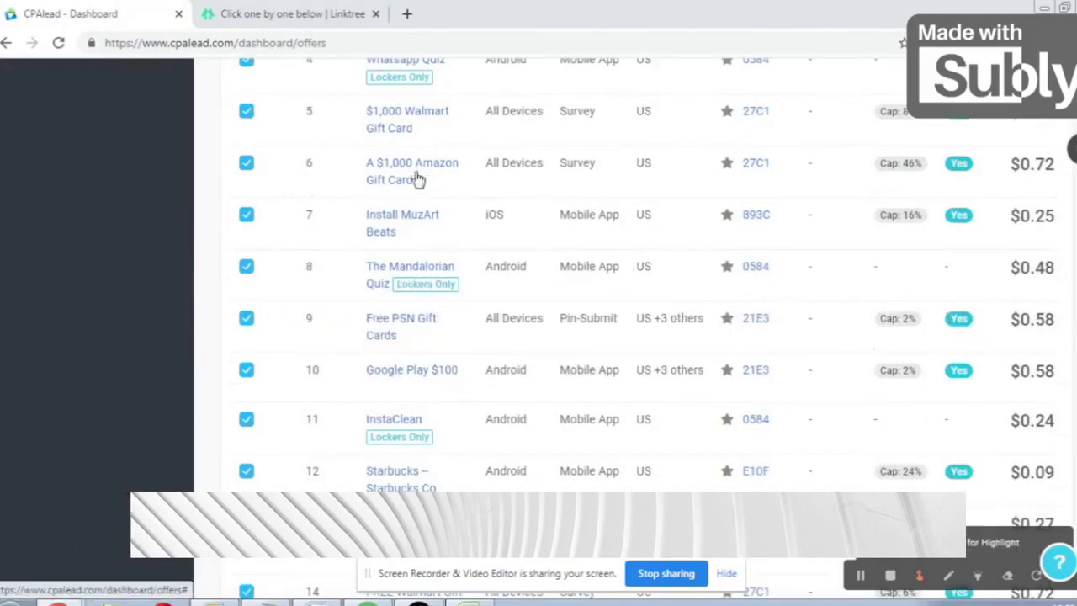
click(262, 12)
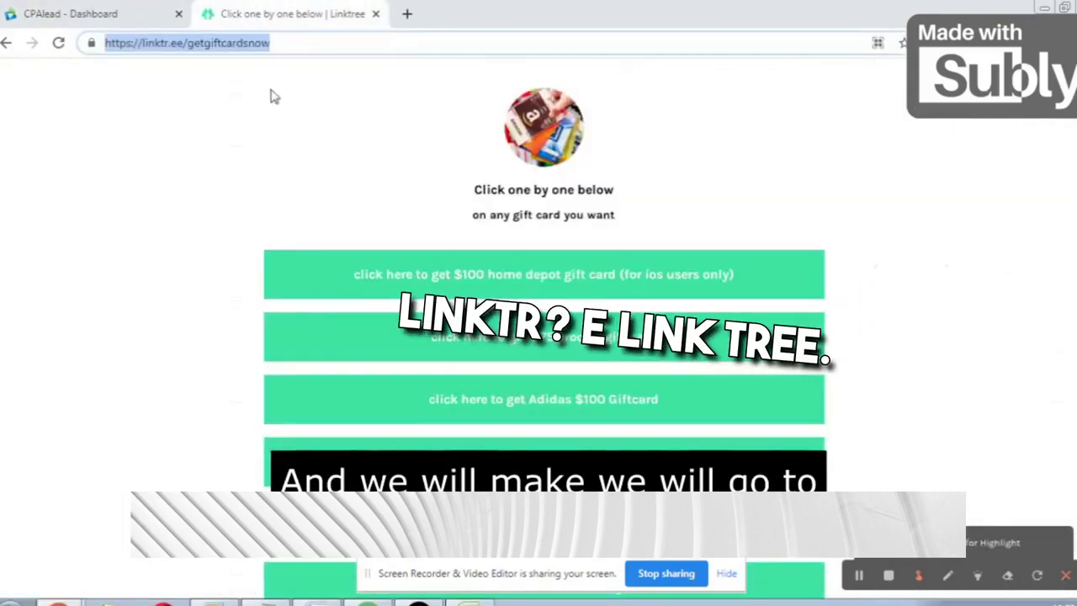
Scroll down and back up through the gift-card offer buttons on the getgiftcardsnow Linktree page
scroll(317, 164, down, 1)
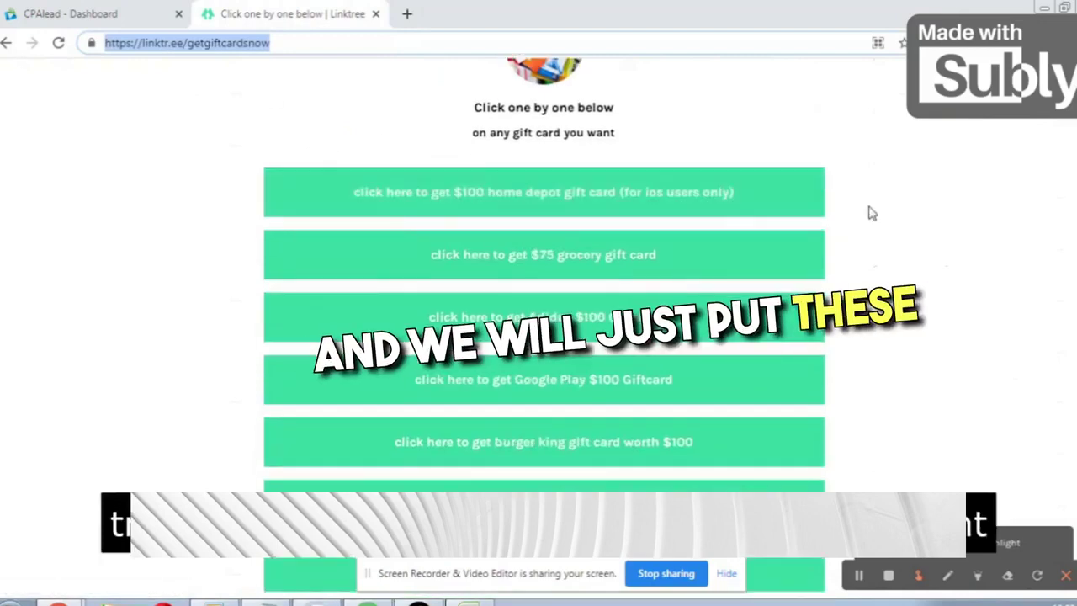
scroll(862, 202, down, 1)
scroll(849, 286, down, 1)
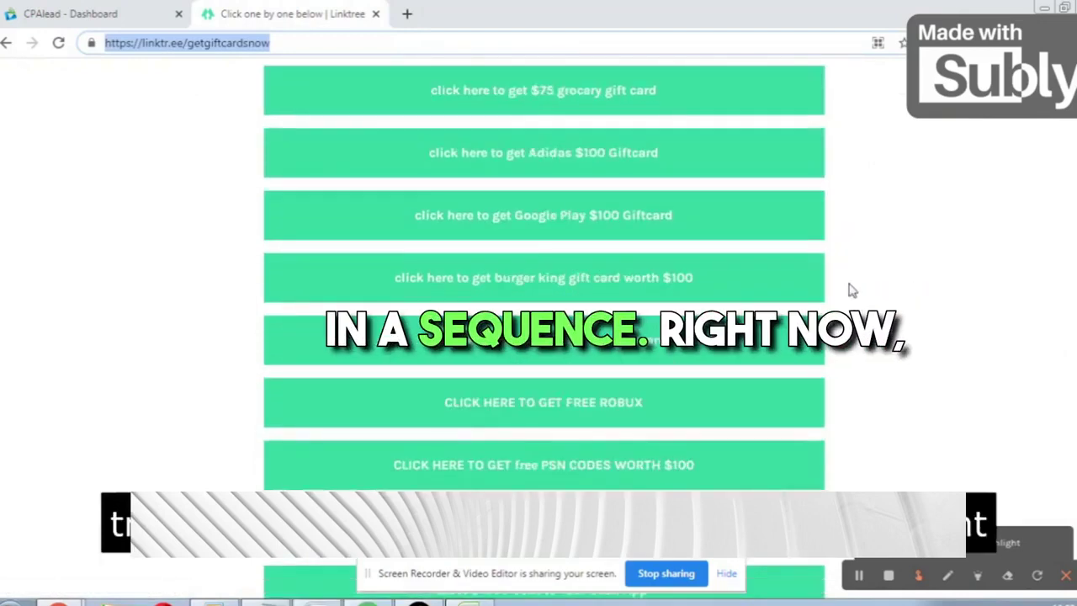
scroll(852, 328, down, 1)
scroll(851, 330, down, 1)
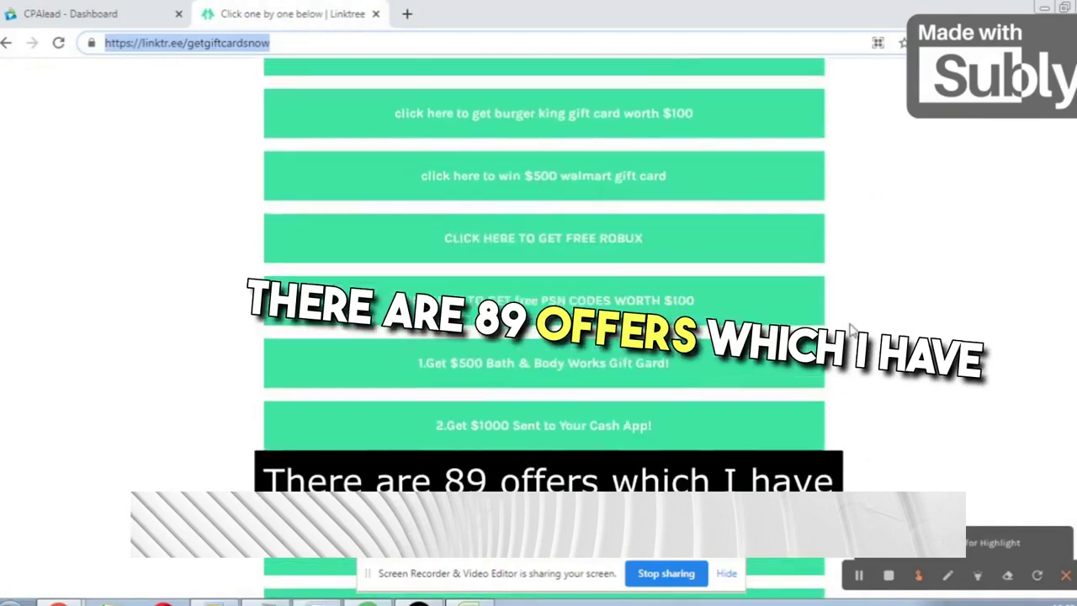
scroll(851, 330, up, 1)
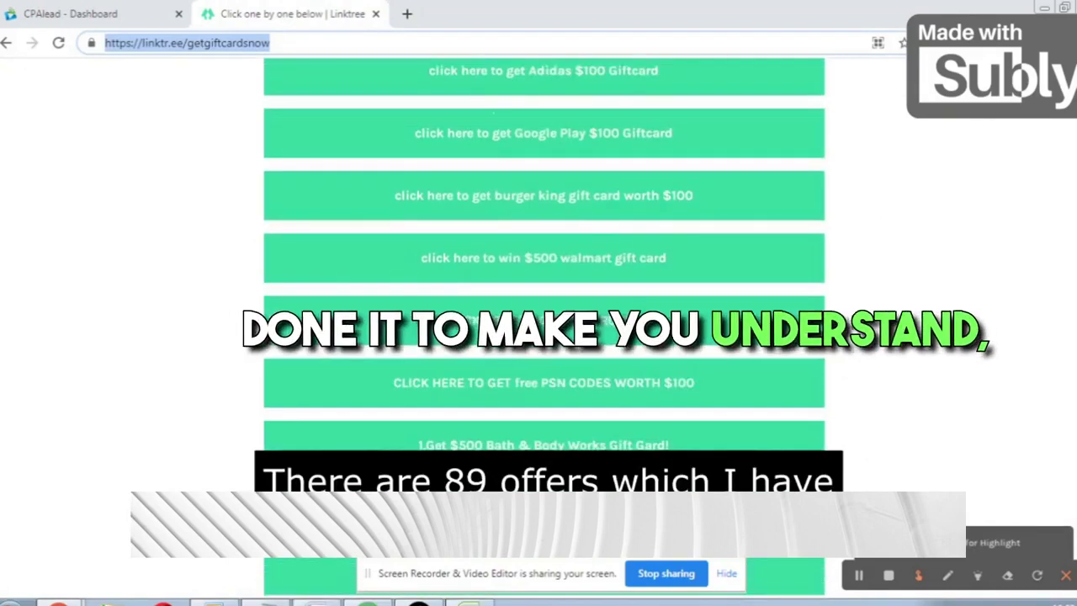
scroll(851, 322, up, 2)
scroll(589, 193, up, 1)
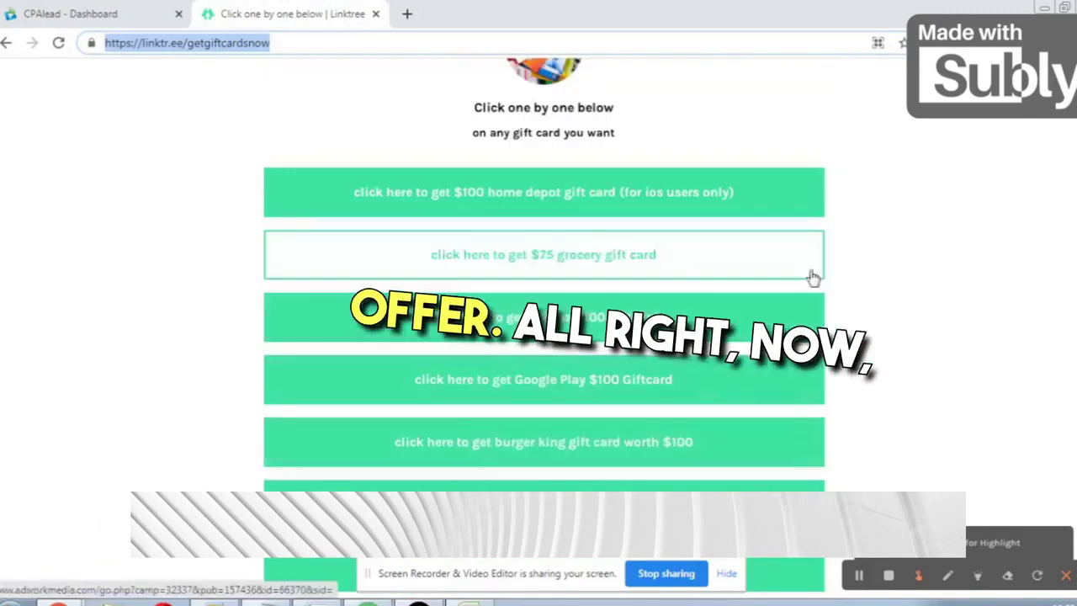
scroll(942, 293, up, 1)
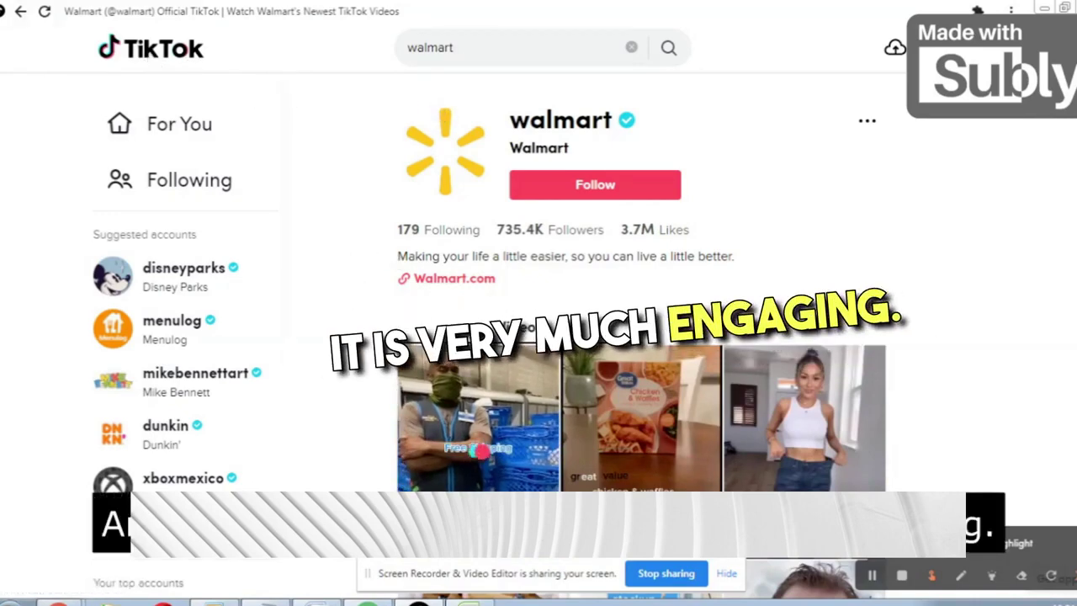
scroll(344, 311, down, 2)
scroll(375, 281, up, 2)
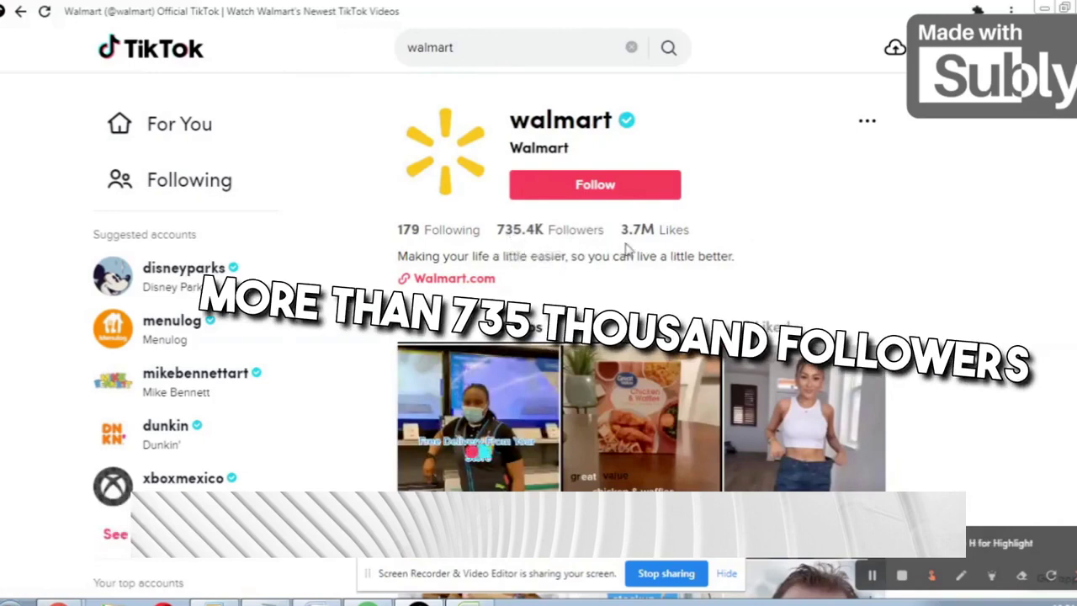
scroll(763, 238, down, 1)
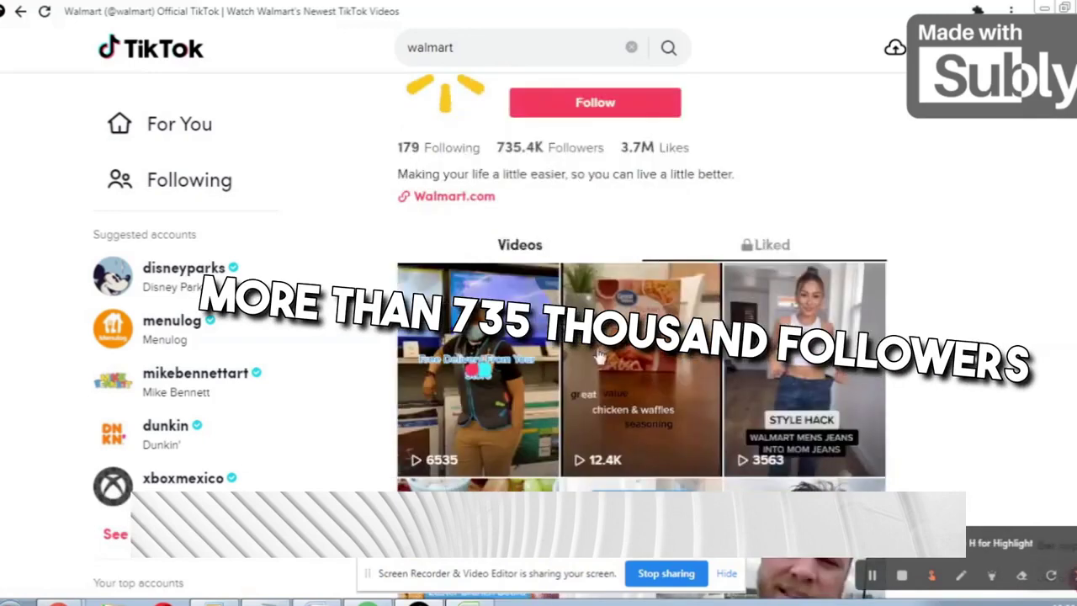
scroll(602, 305, up, 1)
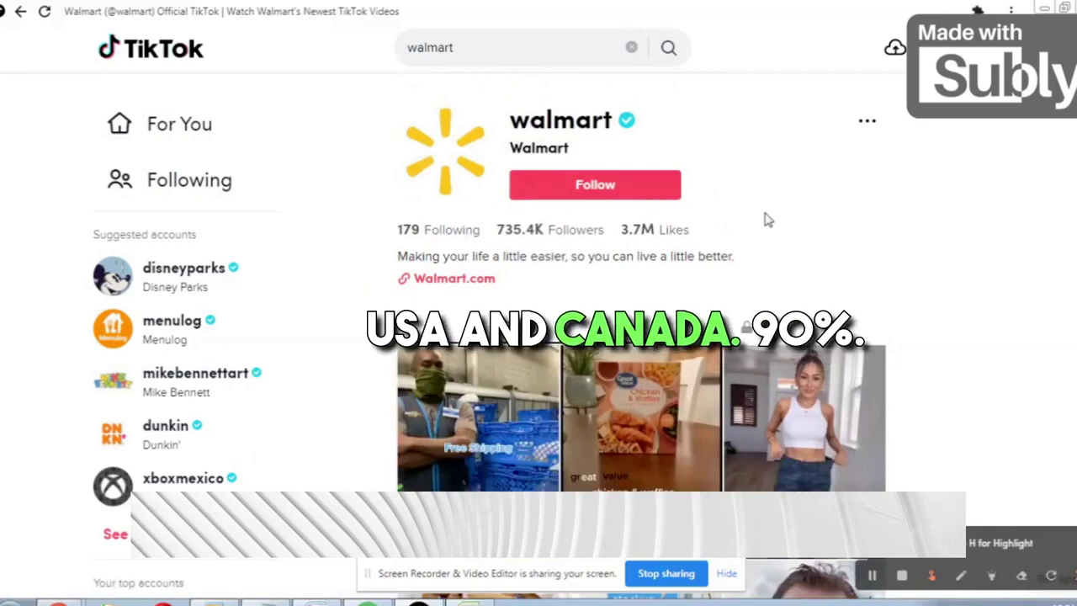
scroll(848, 260, down, 1)
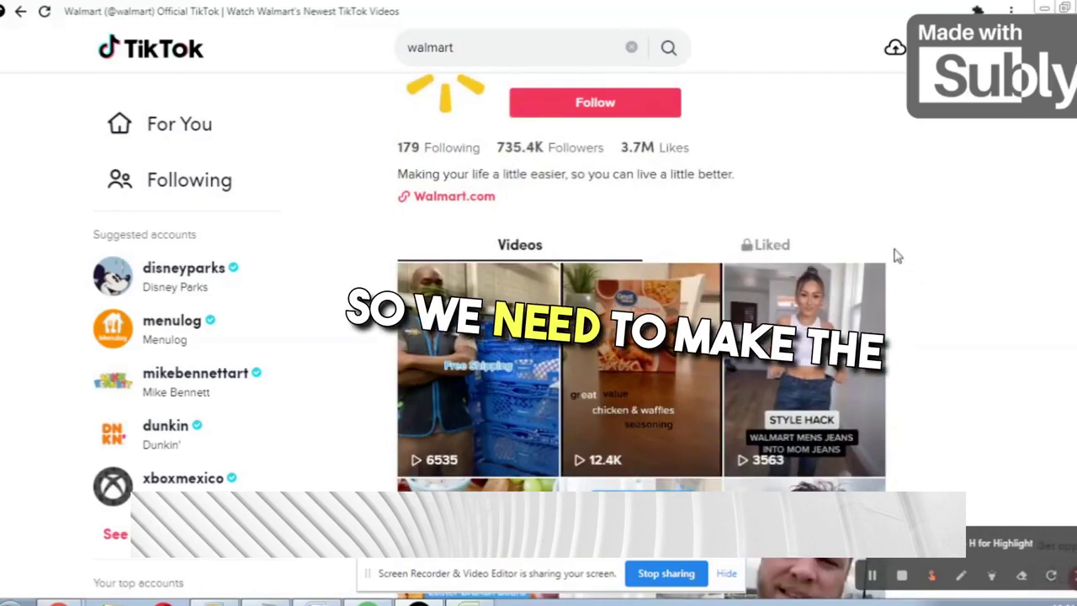
scroll(631, 358, down, 1)
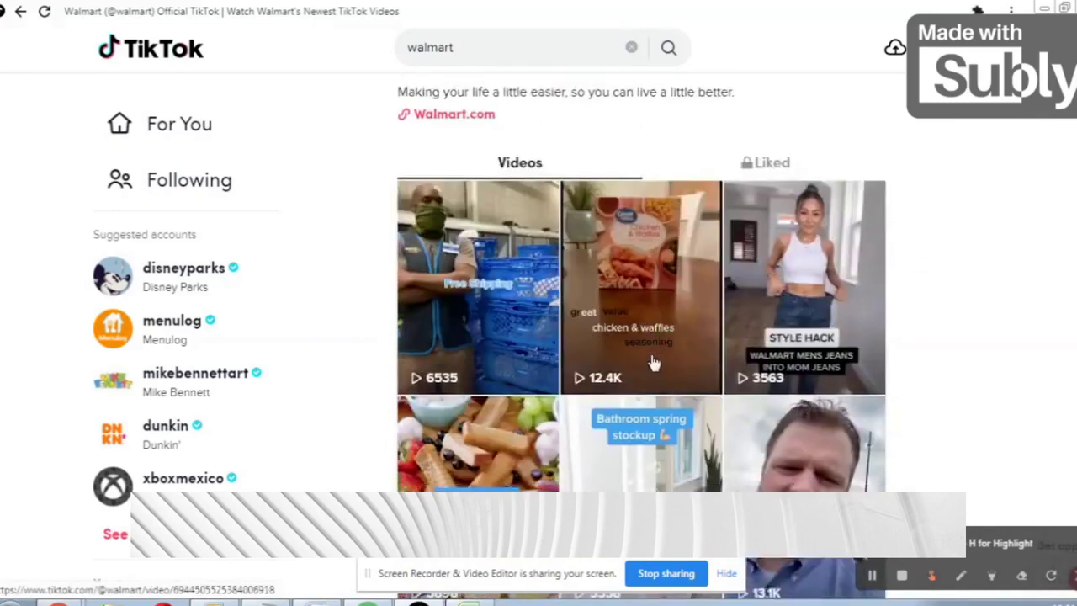
scroll(751, 348, down, 1)
scroll(751, 347, down, 1)
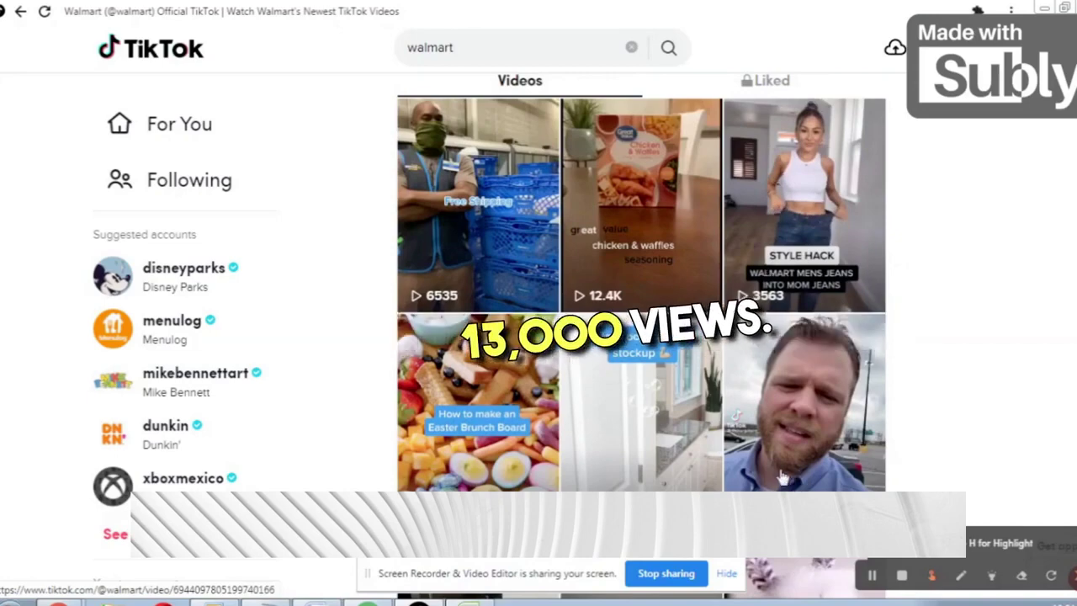
scroll(722, 476, up, 4)
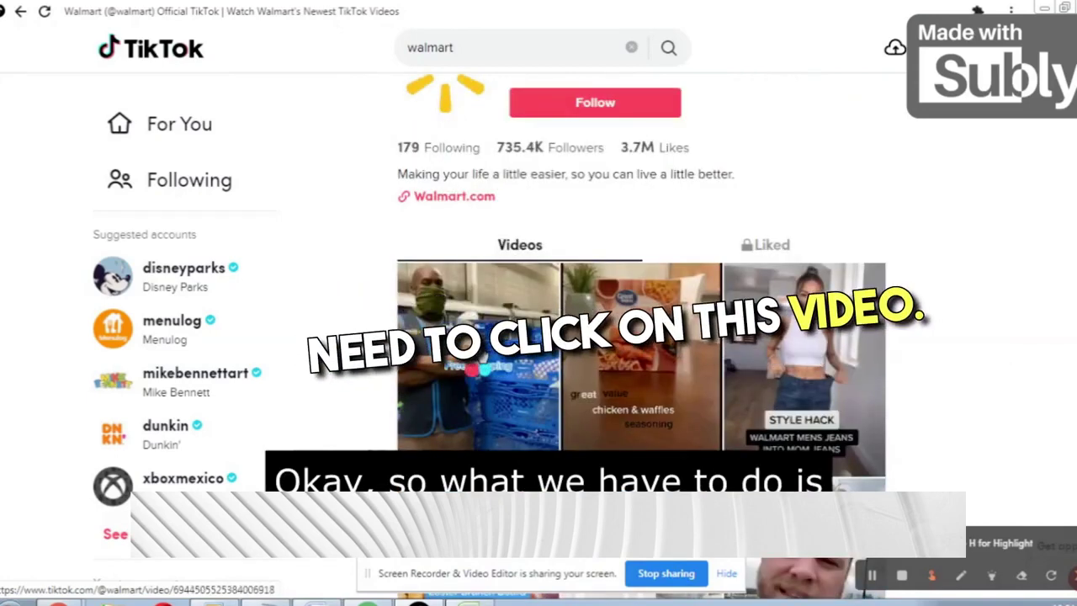
Open the first Walmart video, posted 16h ago, and scroll through its comments
click(482, 354)
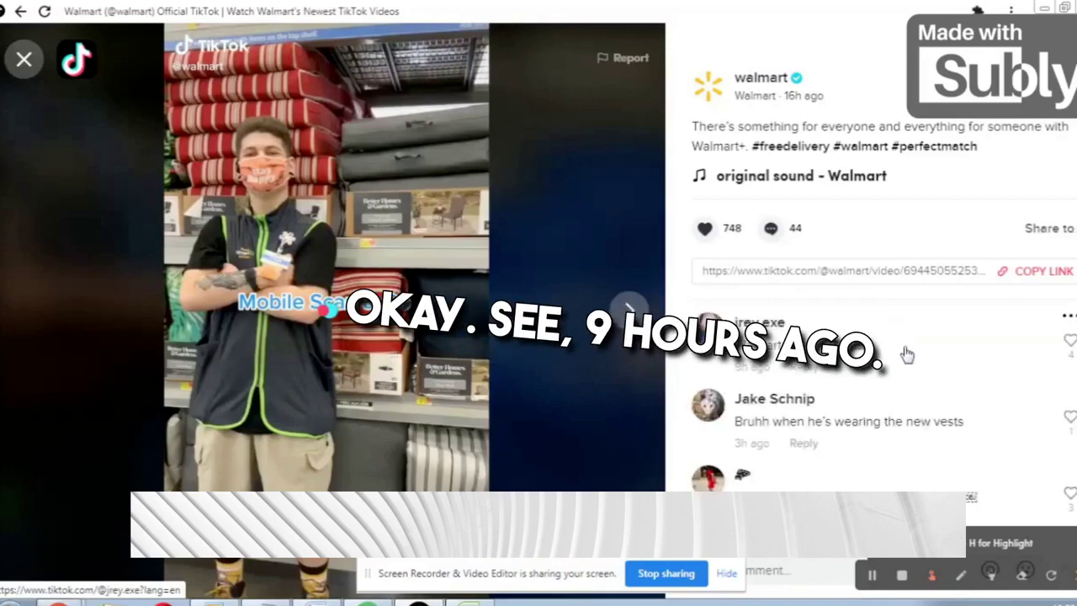
scroll(907, 354, down, 2)
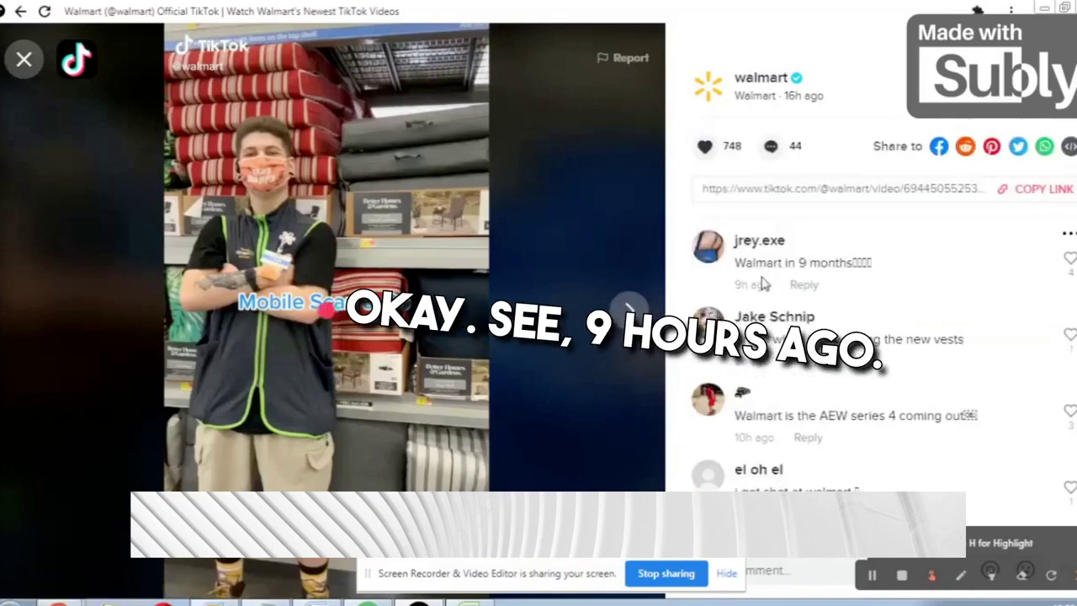
scroll(761, 284, down, 3)
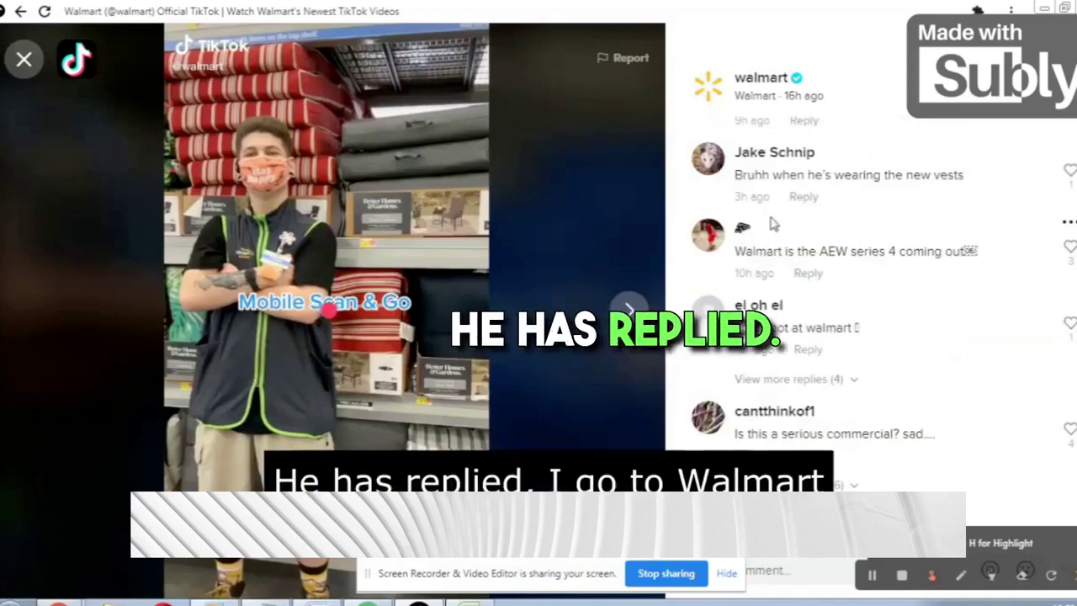
scroll(807, 277, down, 1)
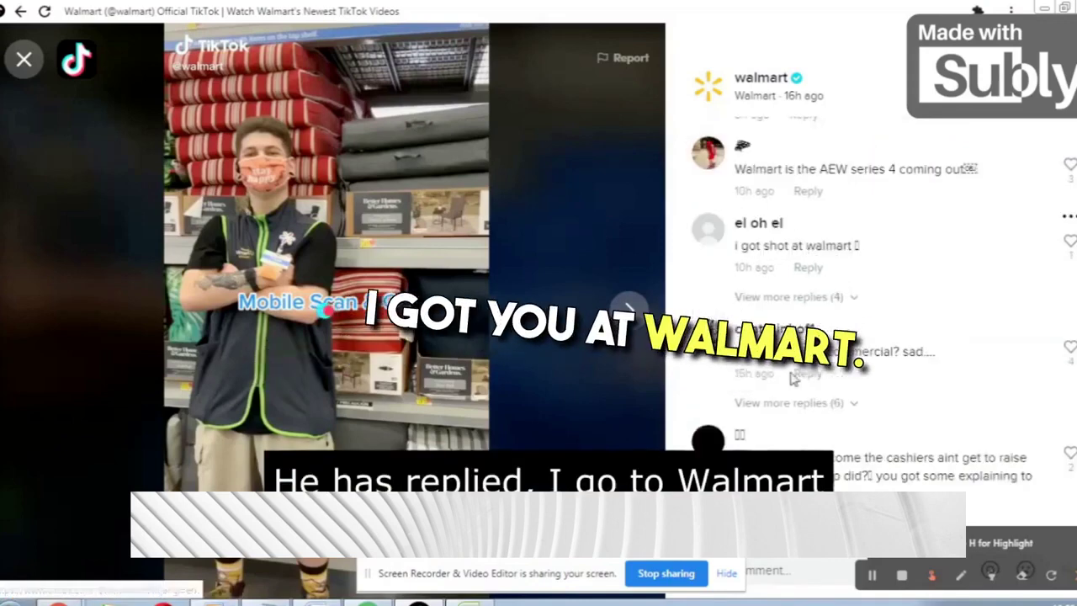
scroll(858, 375, down, 1)
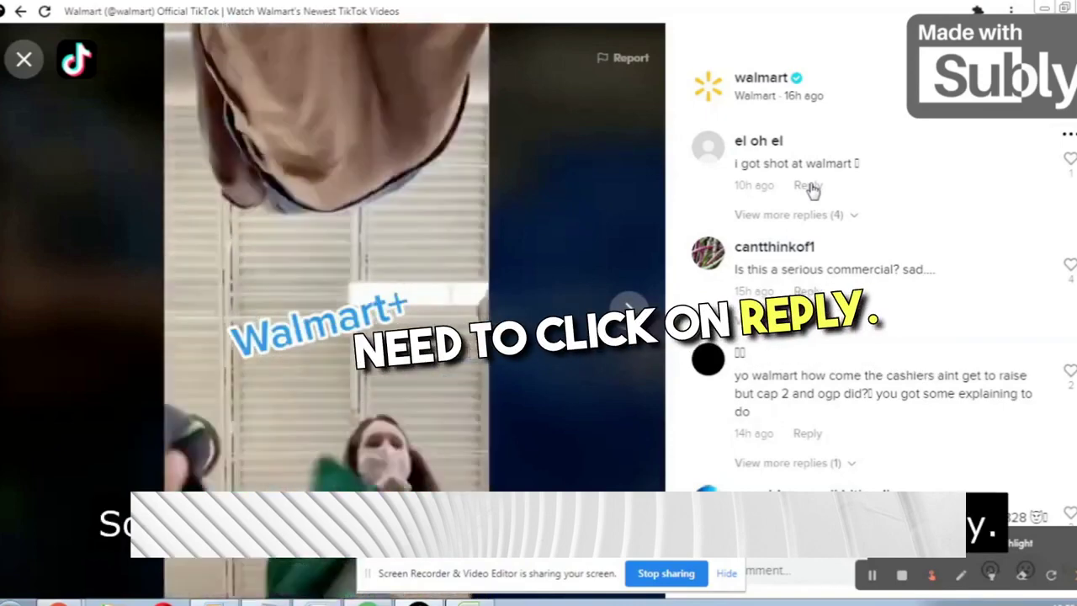
Begin a reply to the 'i got shot at walmart' comment, clearing the mention suggestions
click(809, 185)
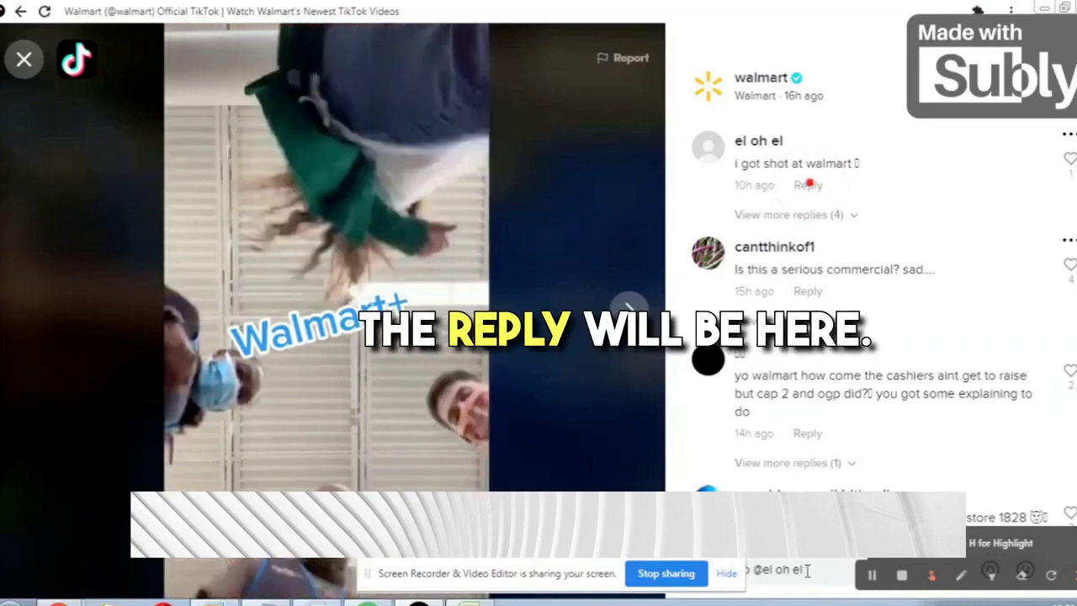
click(806, 572)
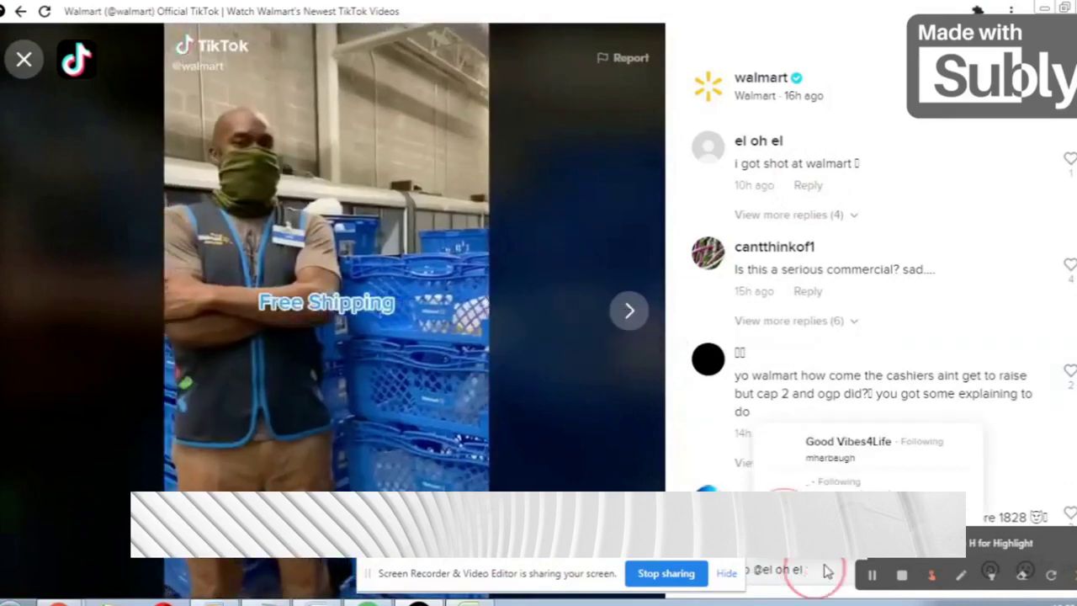
click(828, 572)
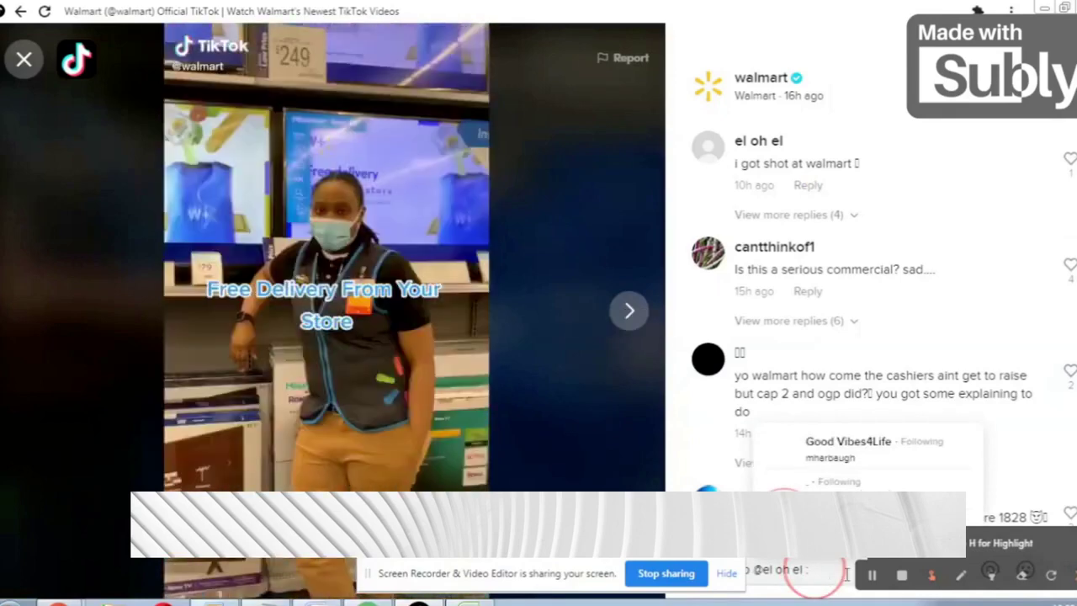
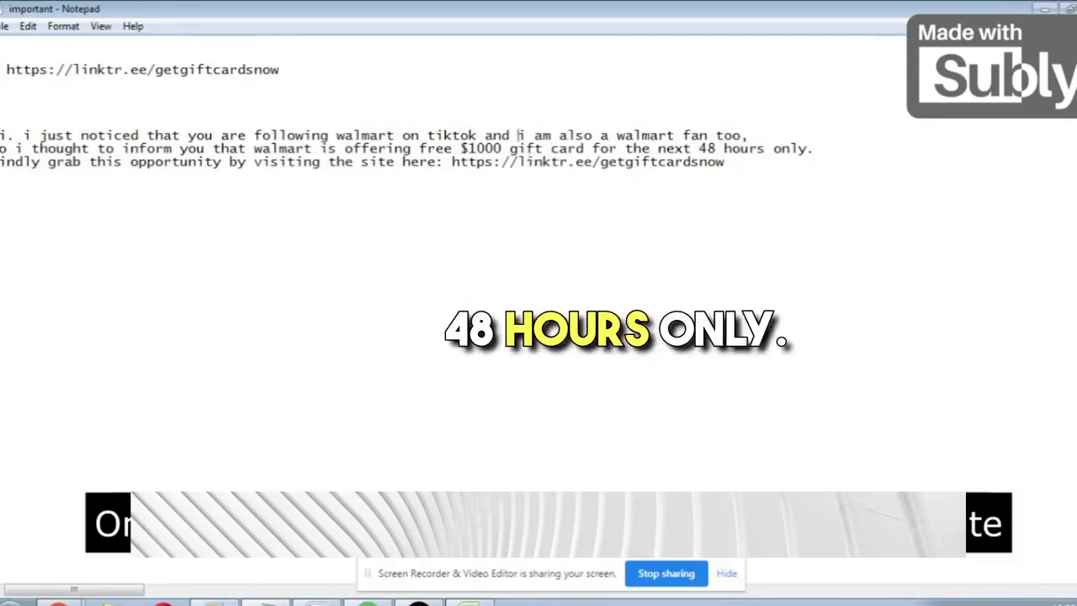
Highlight the three-line Walmart $1000 gift-card message through the linktr.ee getgiftcardsnow link
drag(2, 135, 453, 173)
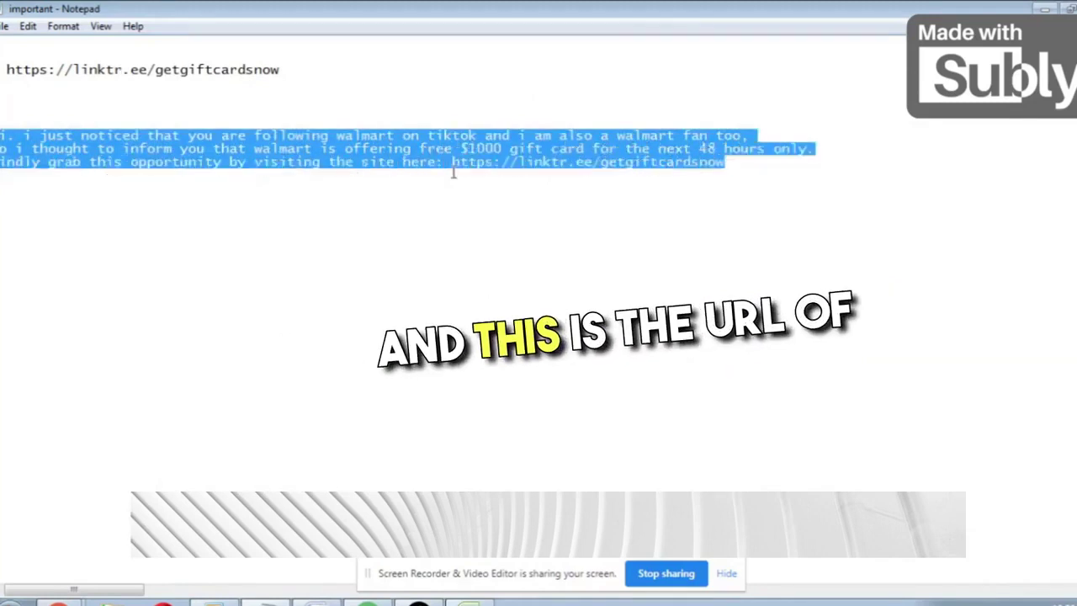
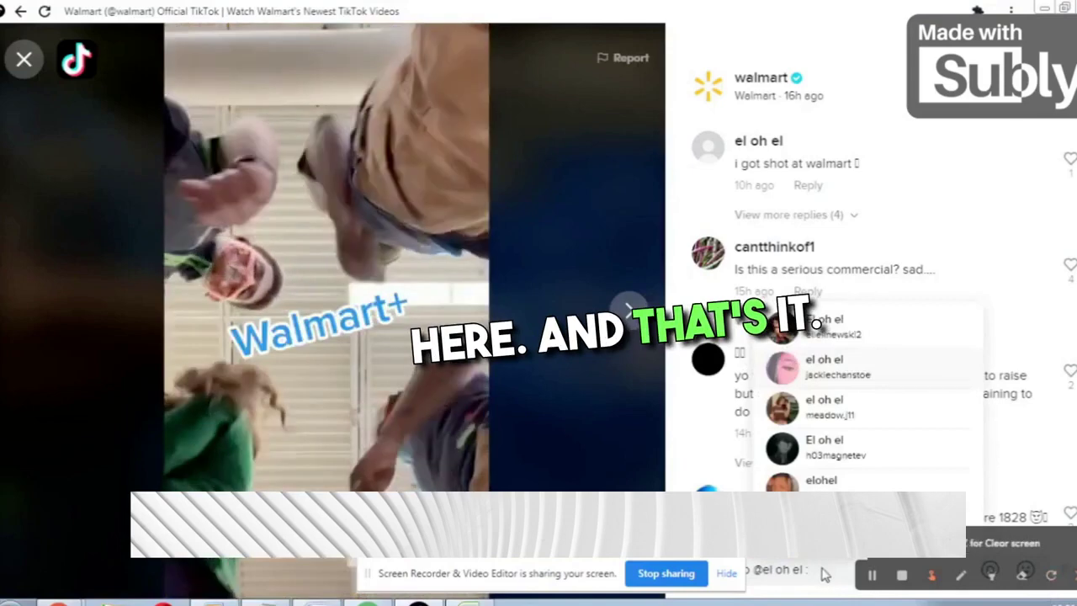
click(823, 569)
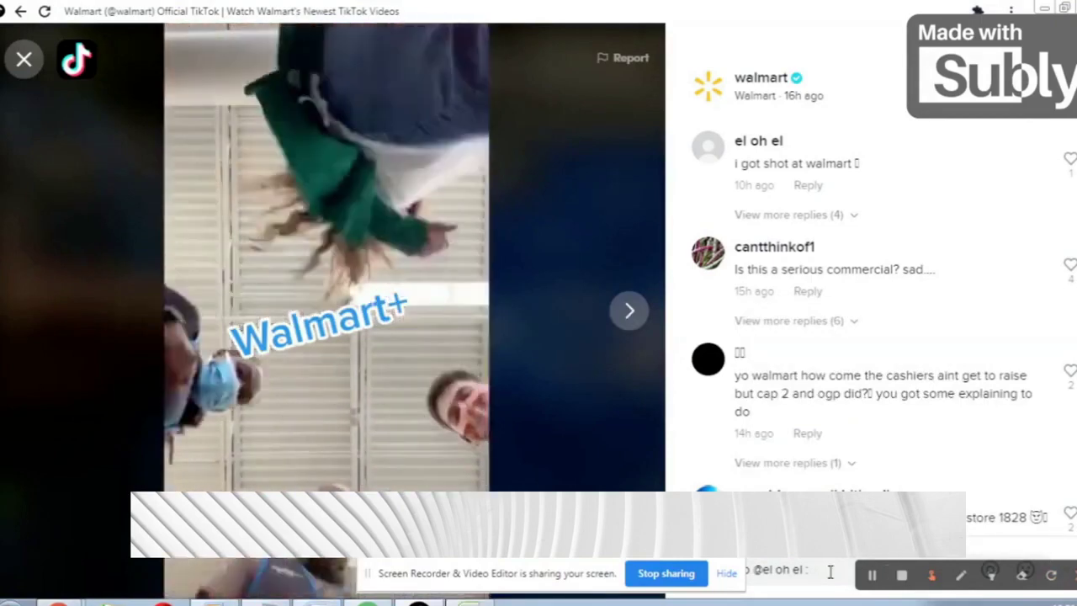
scroll(778, 347, down, 3)
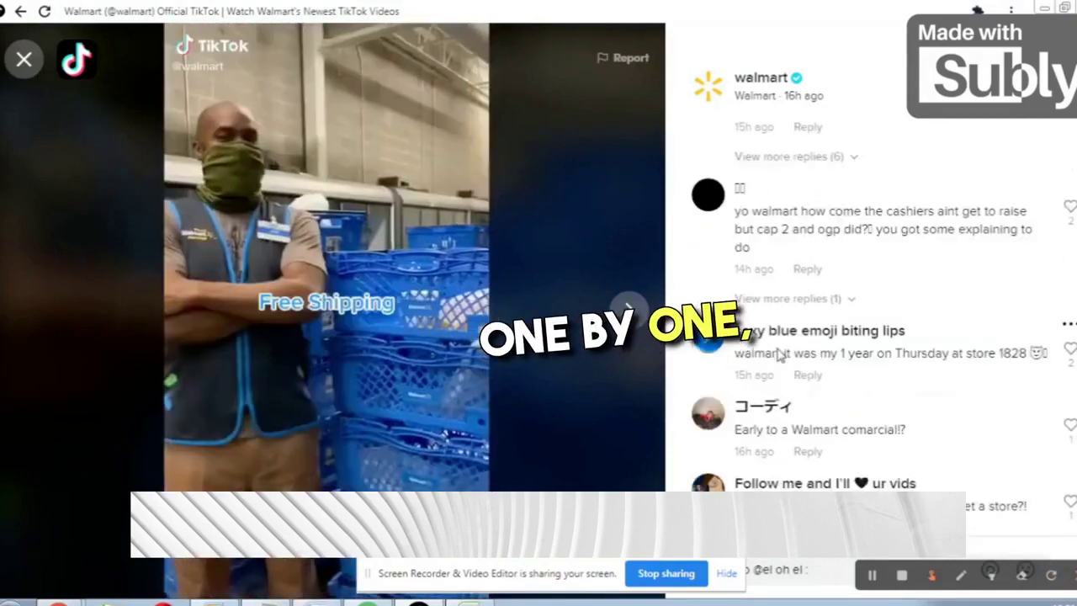